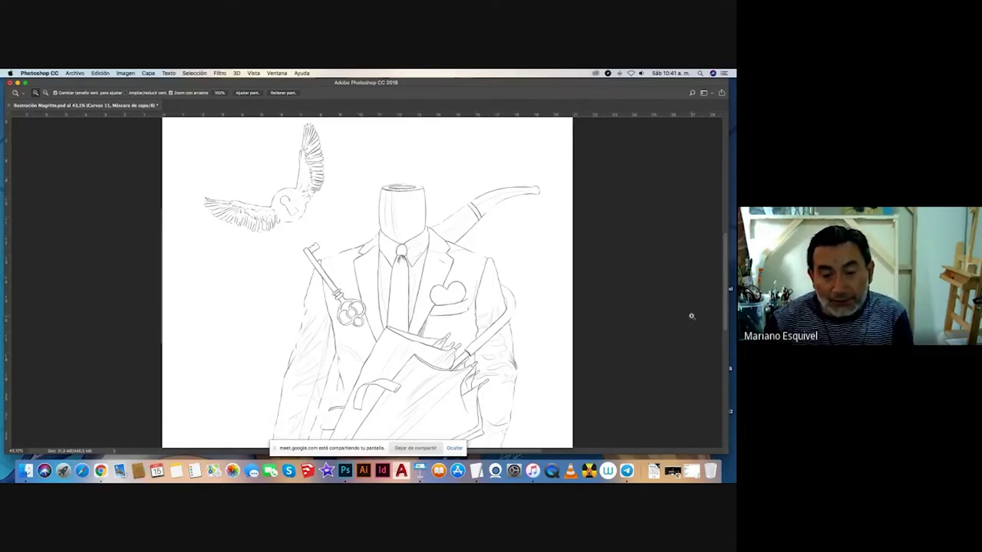
Examine the line sketch of the headless suited figure with its umbrella, key, pipe and winged lock.
{"action": "scroll", "coordinate": [532, 359], "scroll_direction": "down", "scroll_amount": 2}
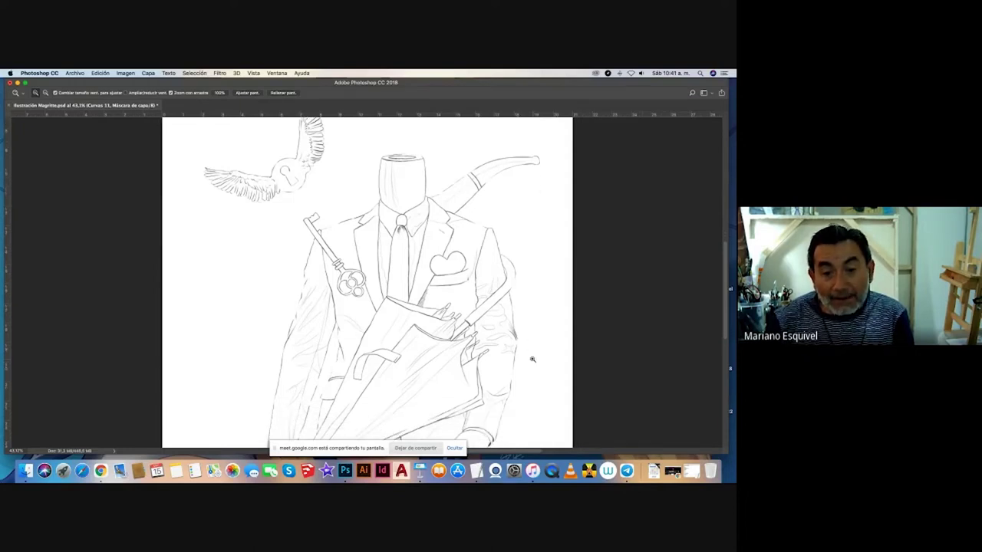
{"action": "scroll", "coordinate": [533, 359], "scroll_direction": "down", "scroll_amount": 1}
{"action": "scroll", "coordinate": [533, 359], "scroll_direction": "down", "scroll_amount": 2}
{"action": "scroll", "coordinate": [532, 359], "scroll_direction": "up", "scroll_amount": 5}
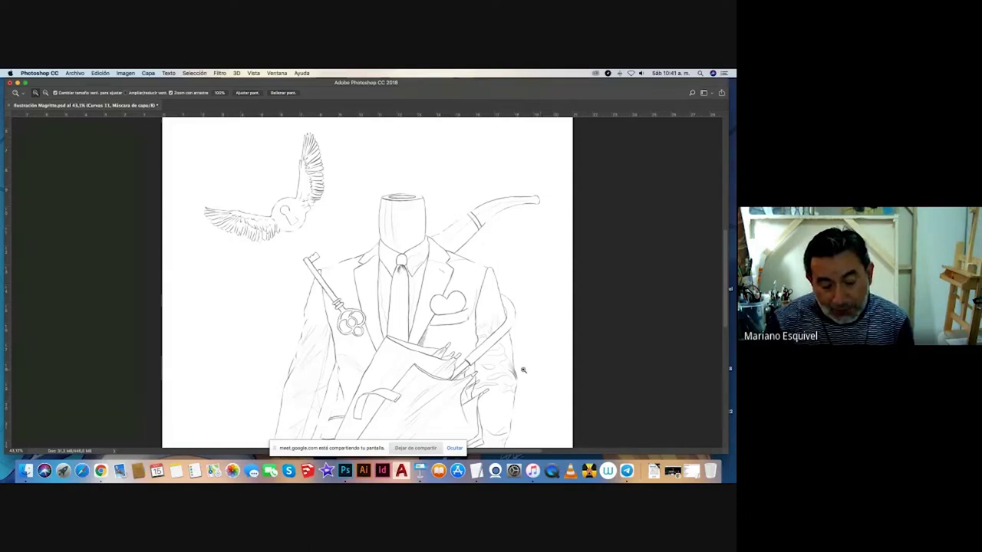
{"action": "key", "text": "v"}
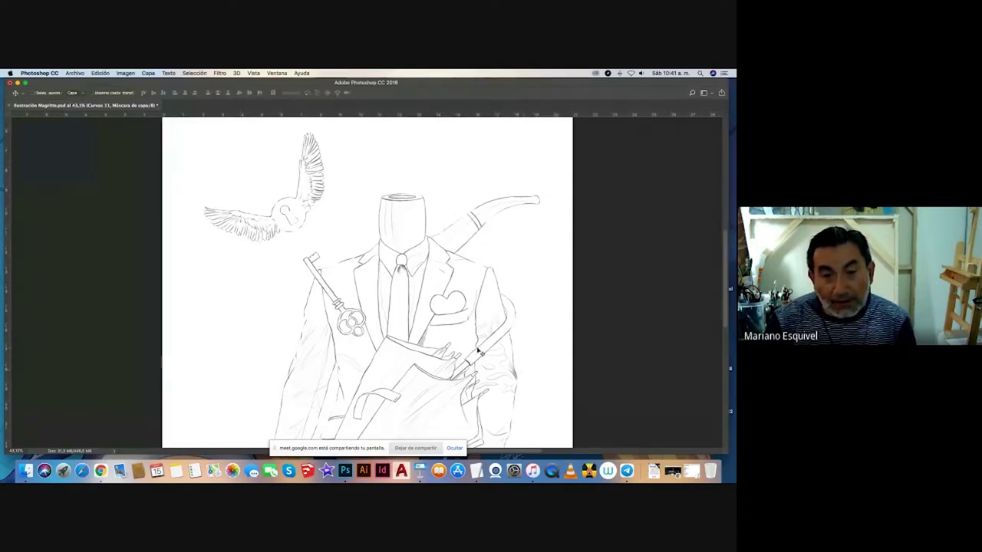
{"action": "scroll", "coordinate": [480, 351], "scroll_direction": "down", "scroll_amount": 2}
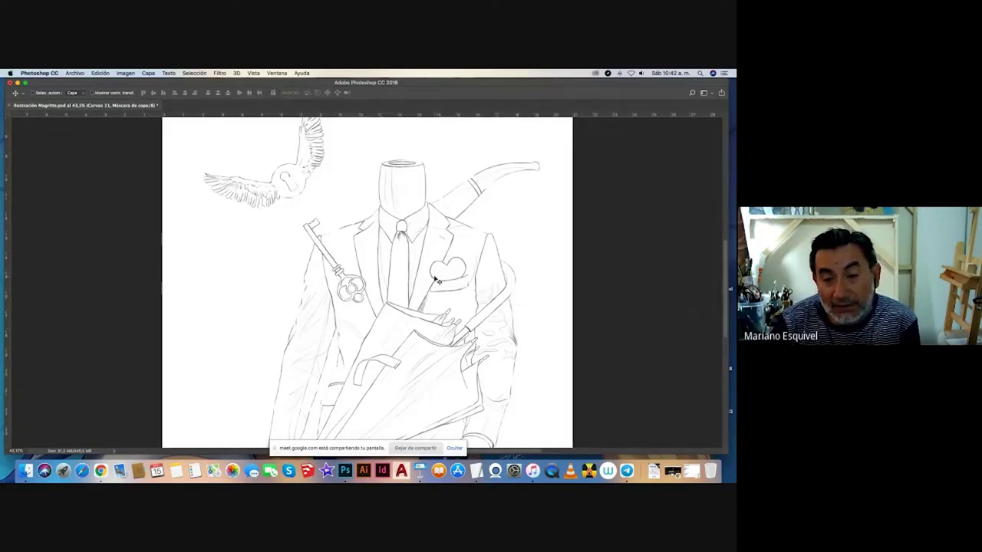
{"action": "scroll", "coordinate": [417, 259], "scroll_direction": "down", "scroll_amount": 3}
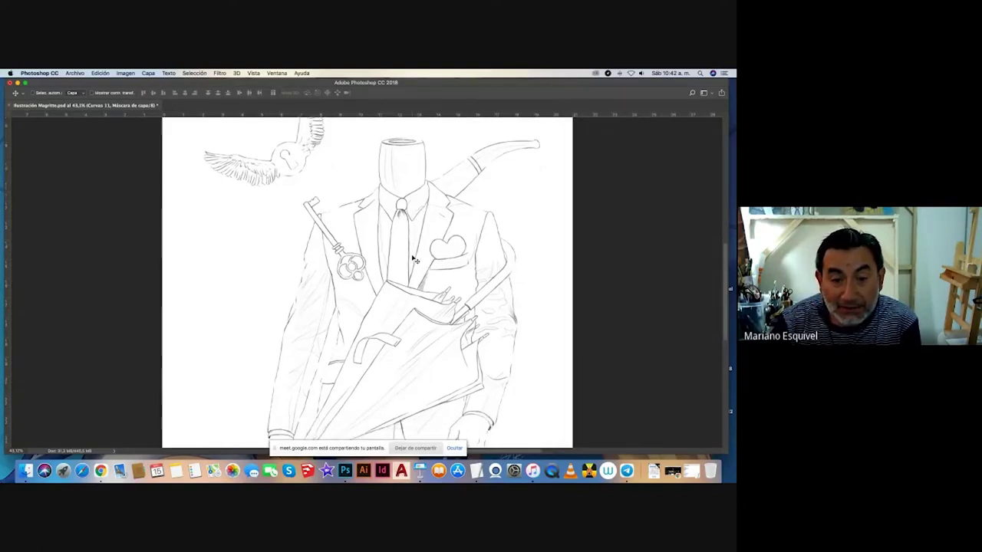
{"action": "scroll", "coordinate": [415, 260], "scroll_direction": "down", "scroll_amount": 10}
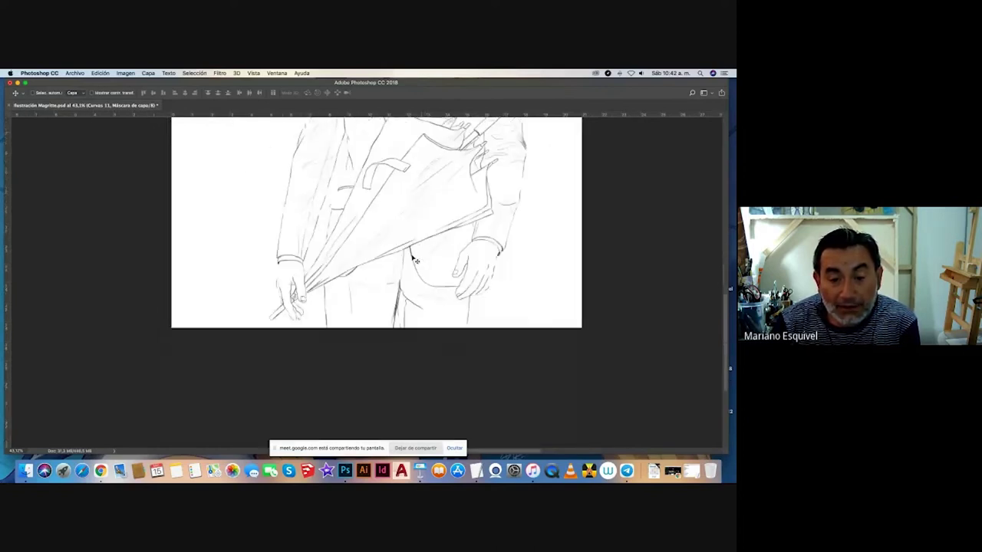
{"action": "scroll", "coordinate": [415, 261], "scroll_direction": "up", "scroll_amount": 7}
{"action": "scroll", "coordinate": [415, 260], "scroll_direction": "up", "scroll_amount": 7}
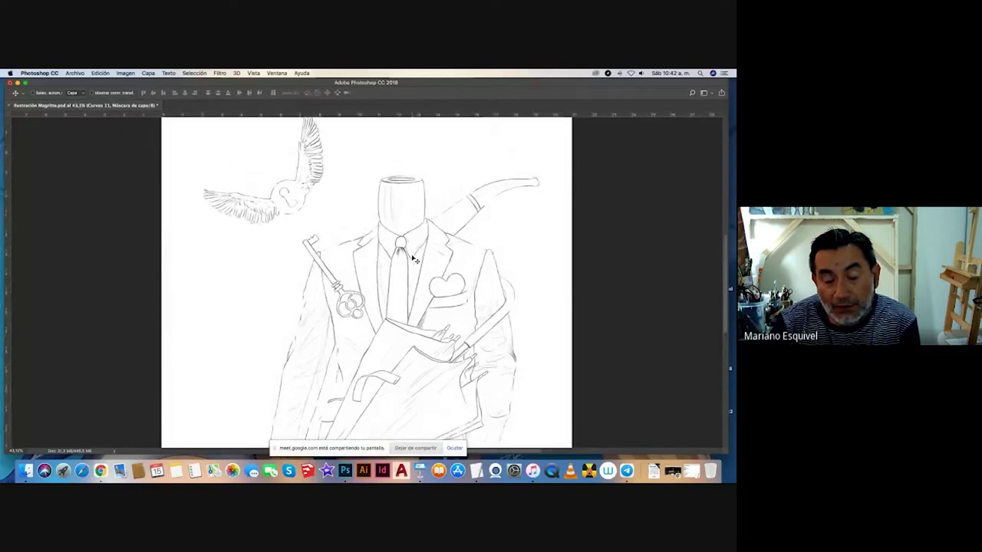
{"action": "scroll", "coordinate": [415, 260], "scroll_direction": "left", "scroll_amount": 1}
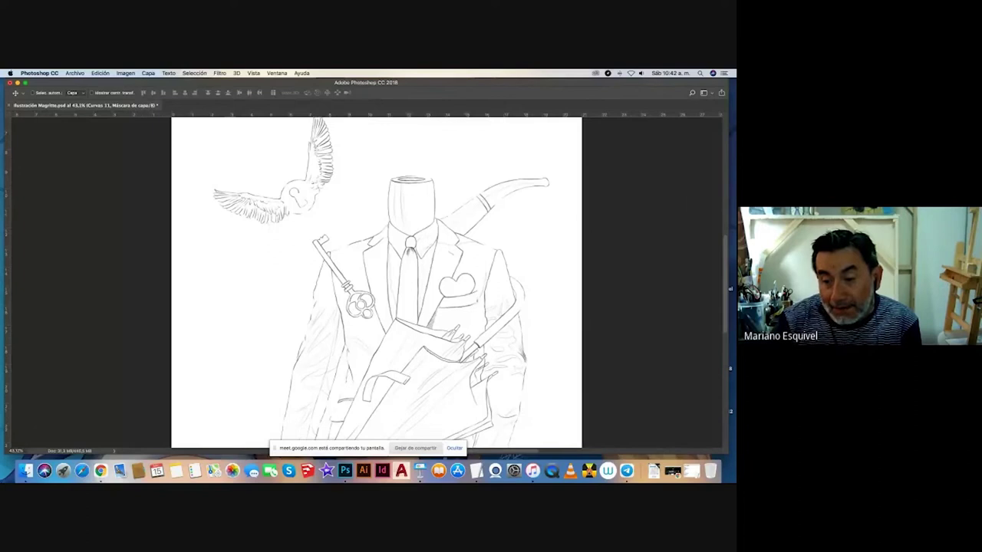
Show the flat grey base shapes under the sketch and the dark red background behind the figure.
{"action": "key", "text": "super+z"}
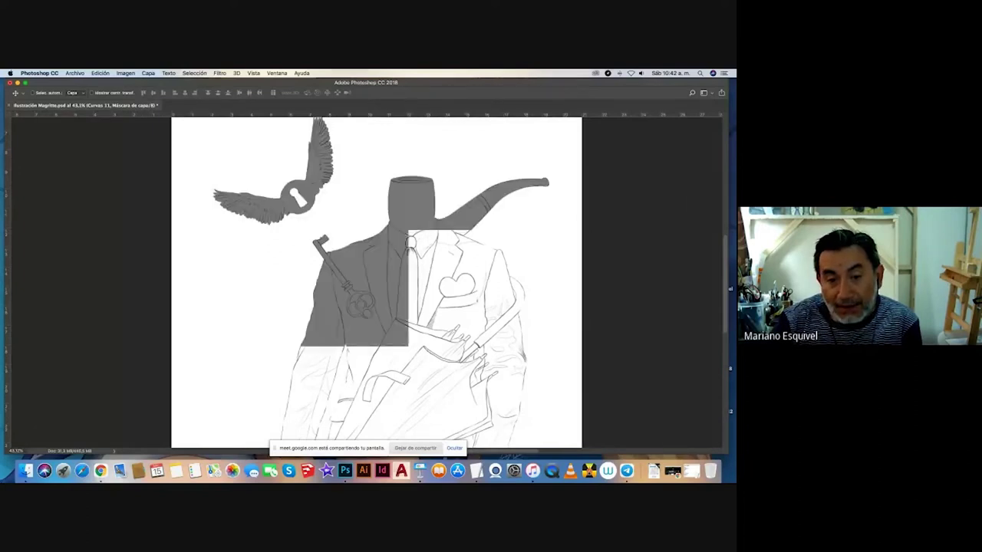
{"action": "scroll", "coordinate": [552, 366], "scroll_direction": "down", "scroll_amount": 2}
{"action": "scroll", "coordinate": [554, 367], "scroll_direction": "down", "scroll_amount": 2}
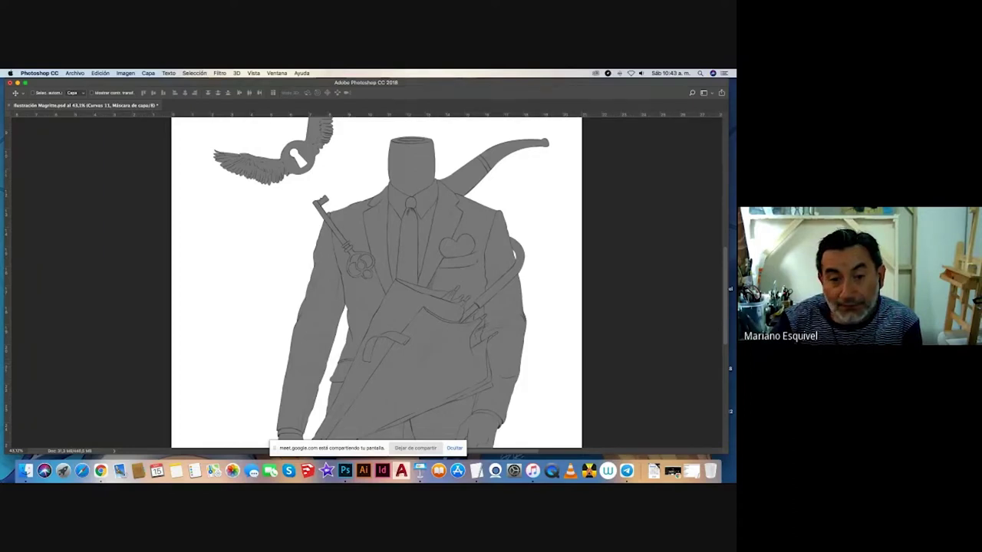
{"action": "scroll", "coordinate": [546, 363], "scroll_direction": "down", "scroll_amount": 5}
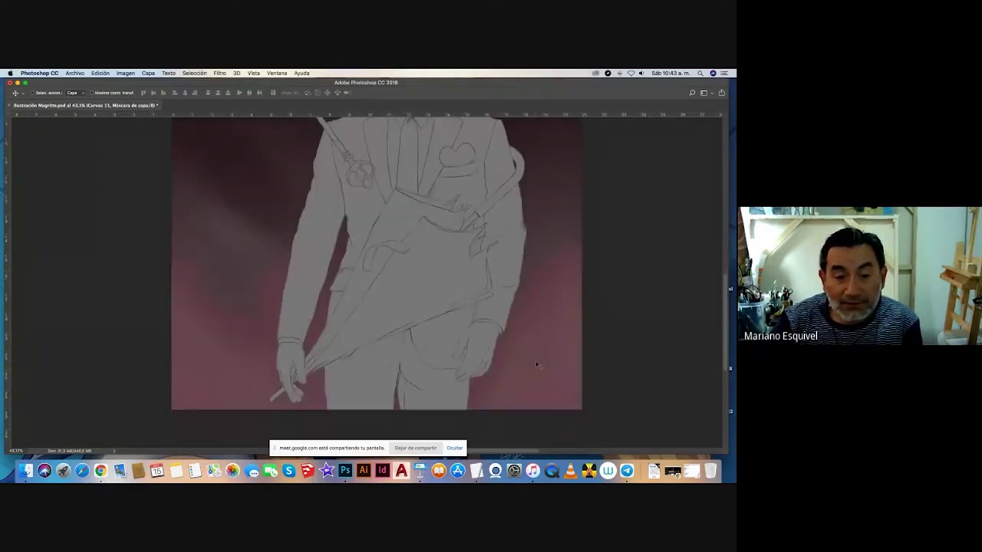
{"action": "scroll", "coordinate": [536, 364], "scroll_direction": "up", "scroll_amount": 8}
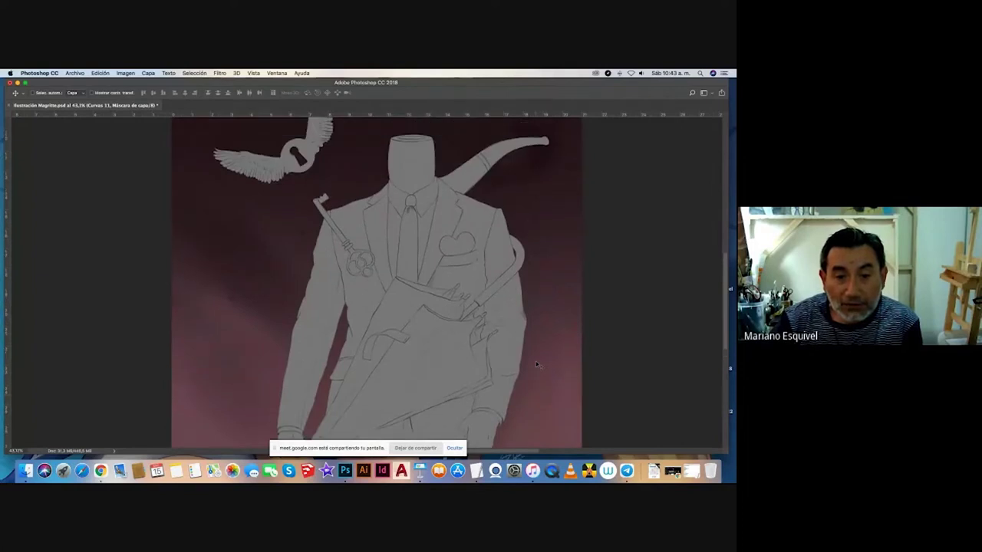
Show the shaded winged lock and the shaded suit over the grey base shapes.
{"action": "scroll", "coordinate": [537, 365], "scroll_direction": "down", "scroll_amount": 3}
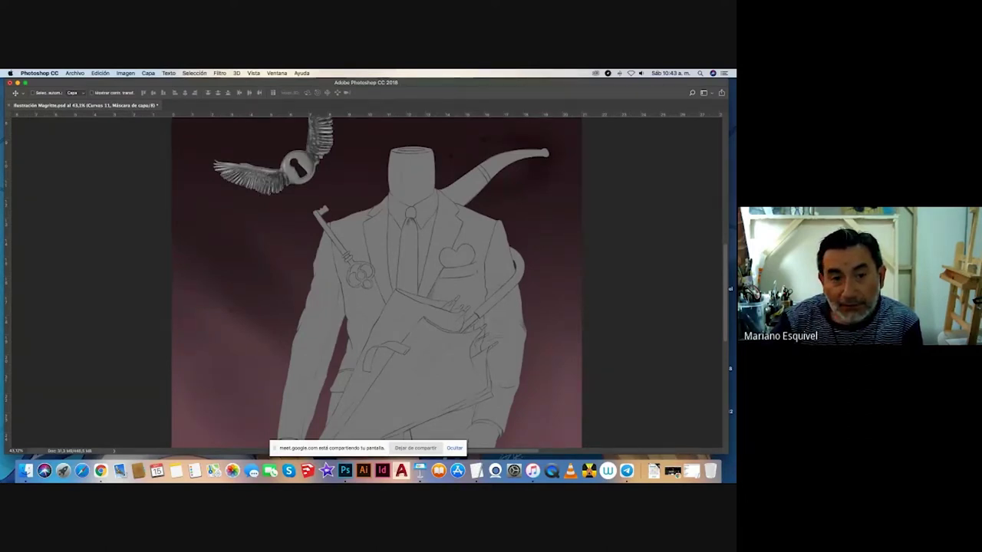
{"action": "scroll", "coordinate": [342, 201], "scroll_direction": "up", "scroll_amount": 1}
{"action": "scroll", "coordinate": [342, 202], "scroll_direction": "up", "scroll_amount": 3}
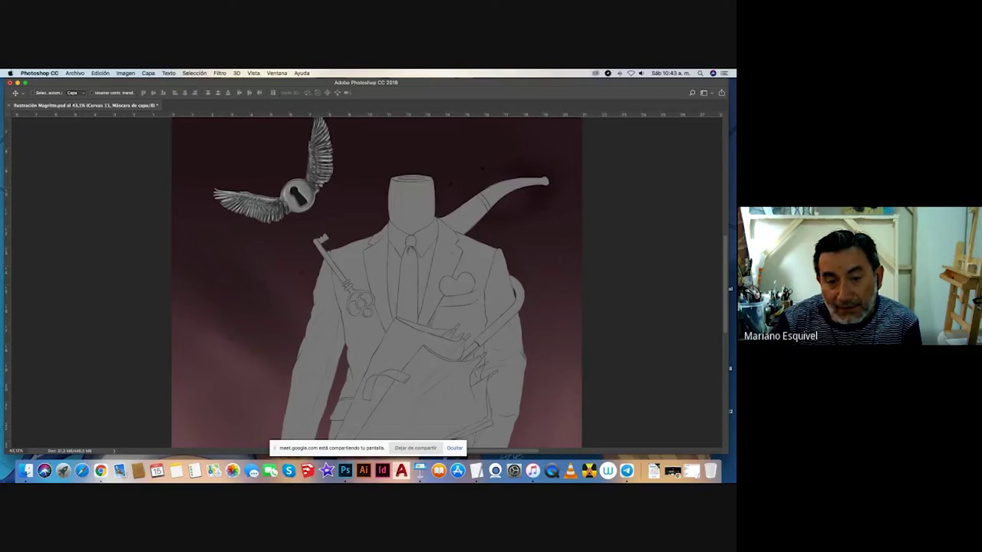
{"action": "scroll", "coordinate": [444, 341], "scroll_direction": "down", "scroll_amount": 1}
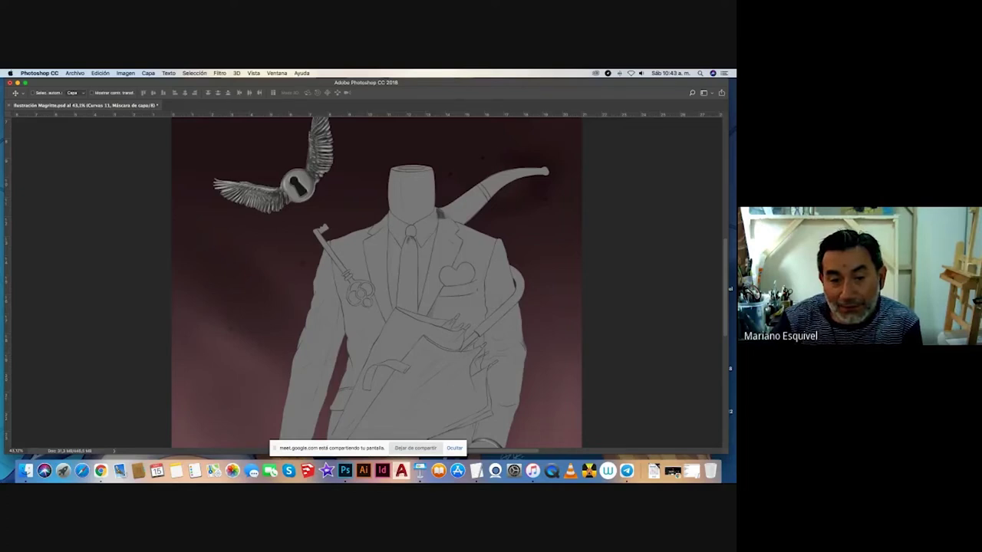
{"action": "key", "text": "ctrl+z"}
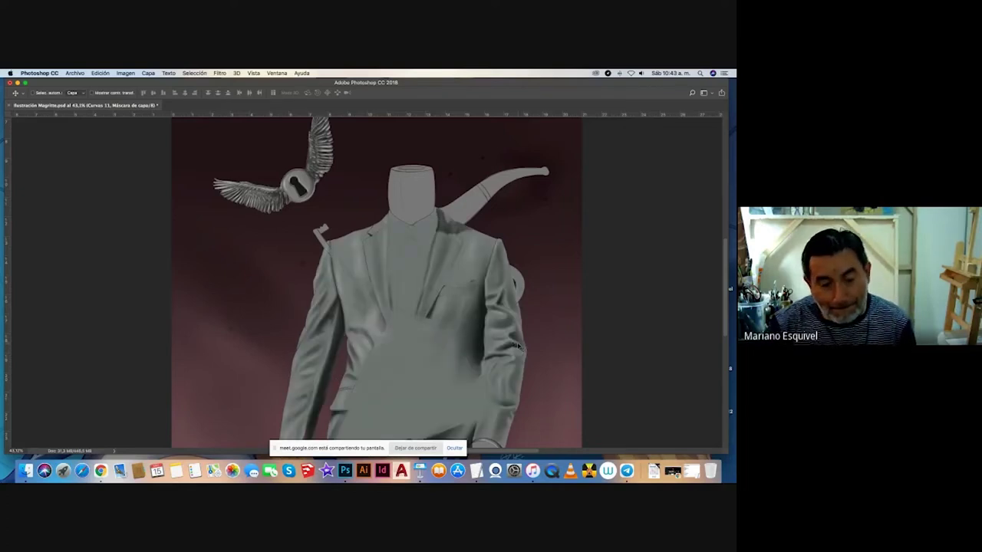
Examine the suit's shading up close, including the jacket folds, lapels, breast pocket, sleeves and trousers.
{"action": "key", "text": "z"}
{"action": "left_click_drag", "start_coordinate": [344, 316], "coordinate": [375, 339]}
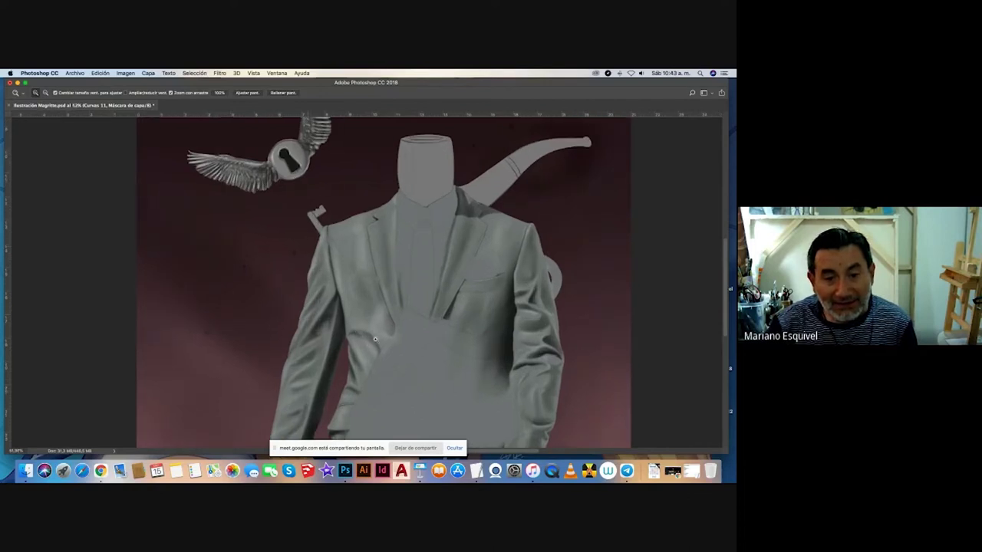
{"action": "left_click", "coordinate": [375, 339]}
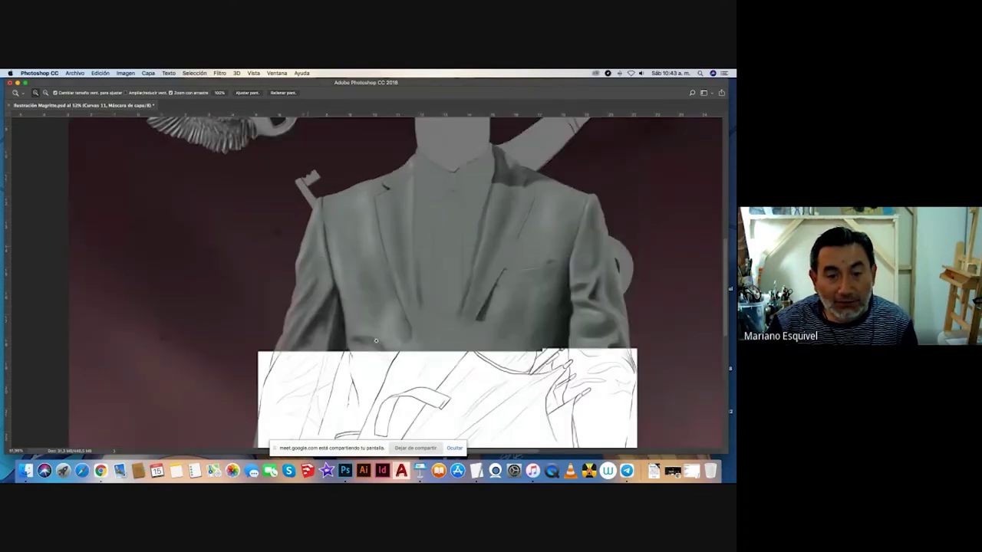
{"action": "left_click_drag", "start_coordinate": [376, 340], "coordinate": [376, 339]}
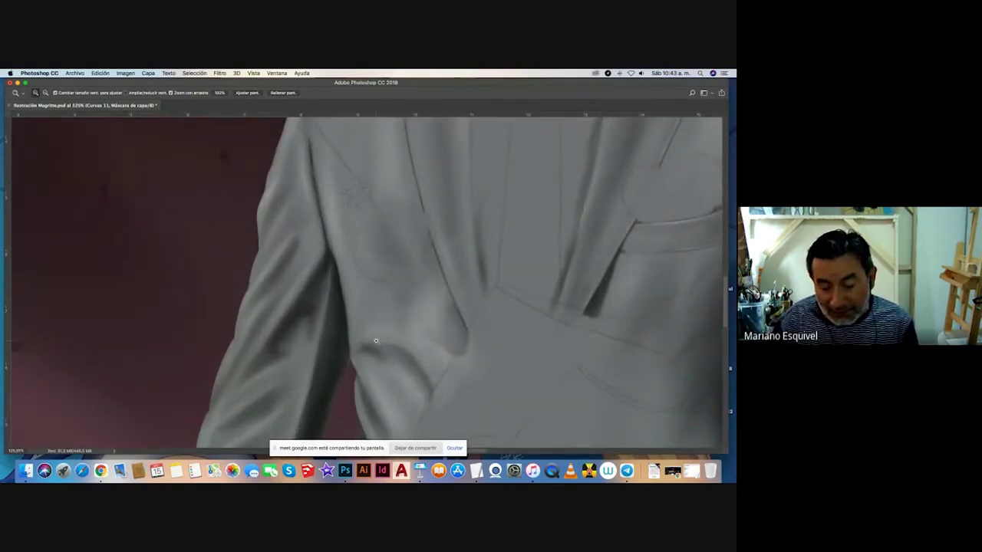
{"action": "key", "text": "super+minus"}
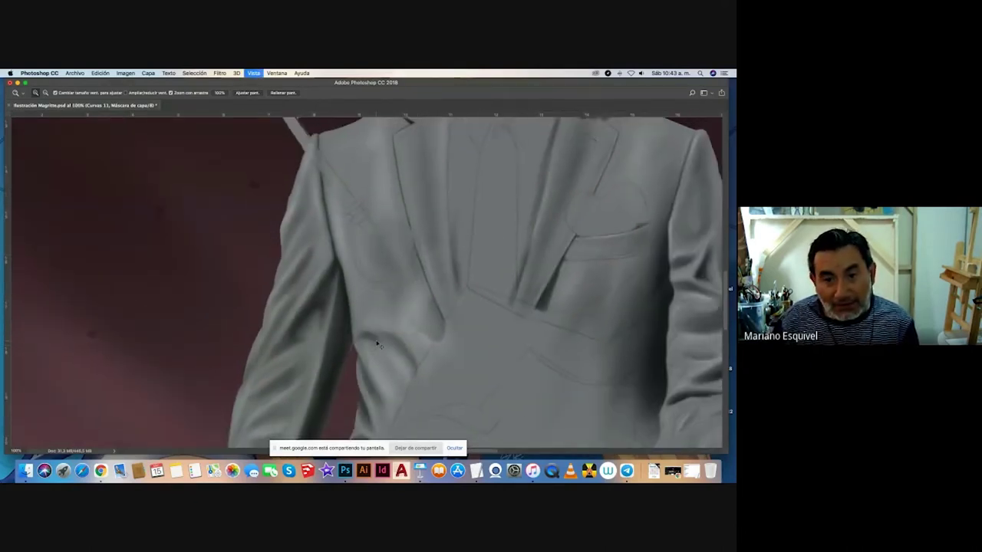
{"action": "key", "text": "super+minus"}
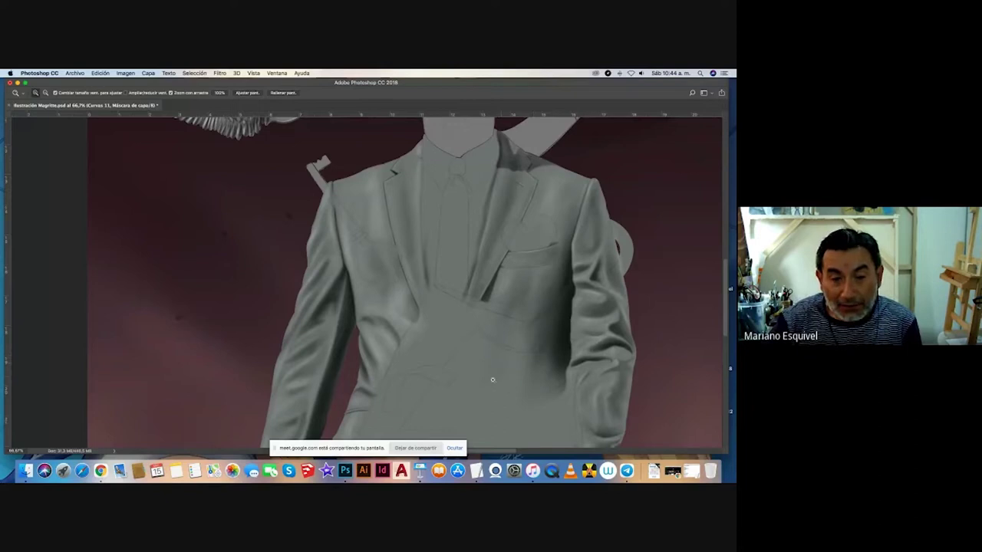
{"action": "scroll", "coordinate": [513, 379], "scroll_direction": "down", "scroll_amount": 1}
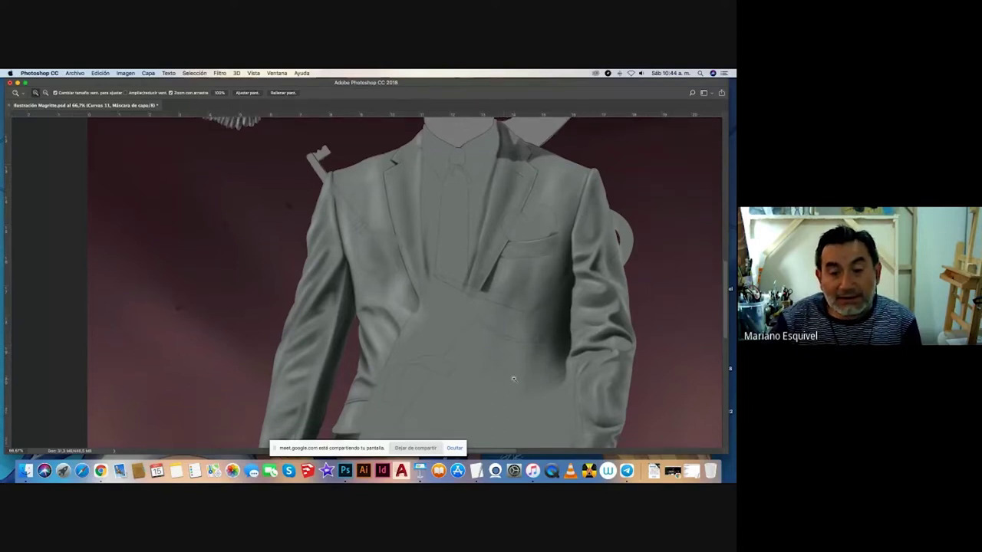
{"action": "scroll", "coordinate": [514, 379], "scroll_direction": "down", "scroll_amount": 2}
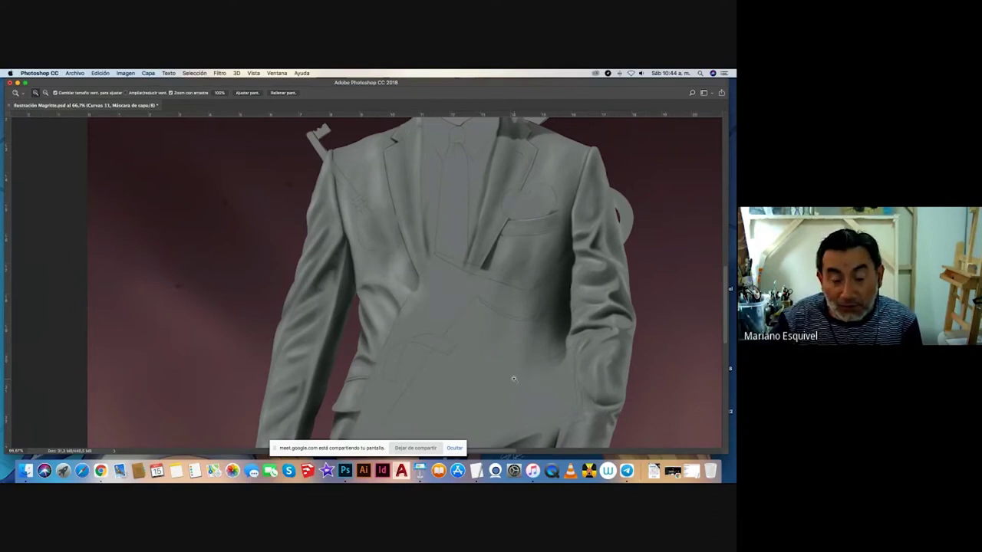
{"action": "scroll", "coordinate": [514, 379], "scroll_direction": "up", "scroll_amount": 3}
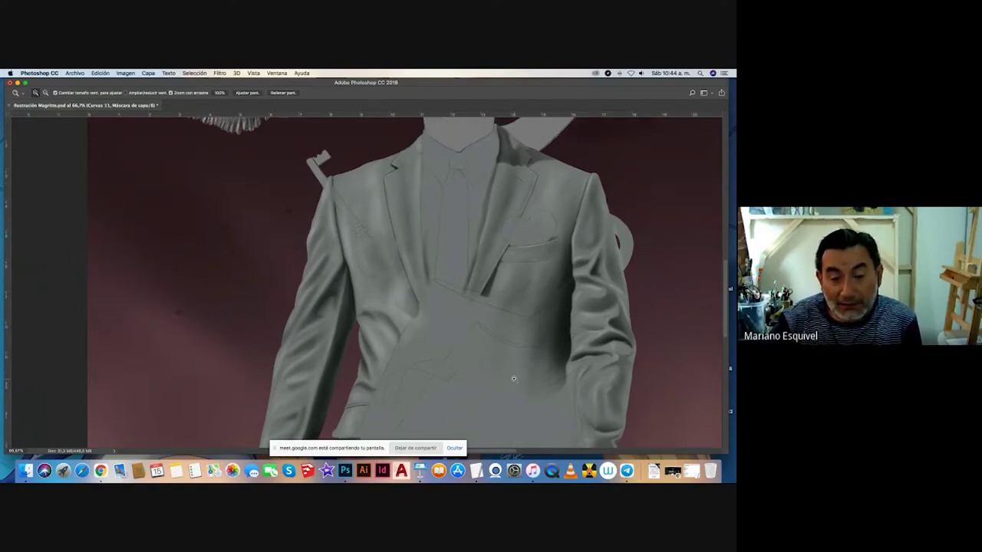
{"action": "scroll", "coordinate": [556, 361], "scroll_direction": "down", "scroll_amount": 4}
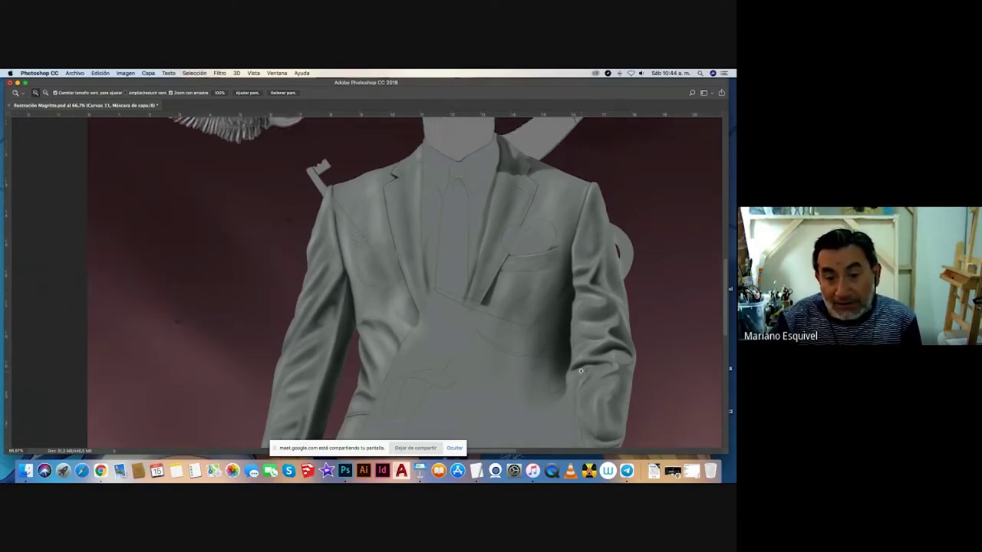
{"action": "scroll", "coordinate": [581, 371], "scroll_direction": "down", "scroll_amount": 3}
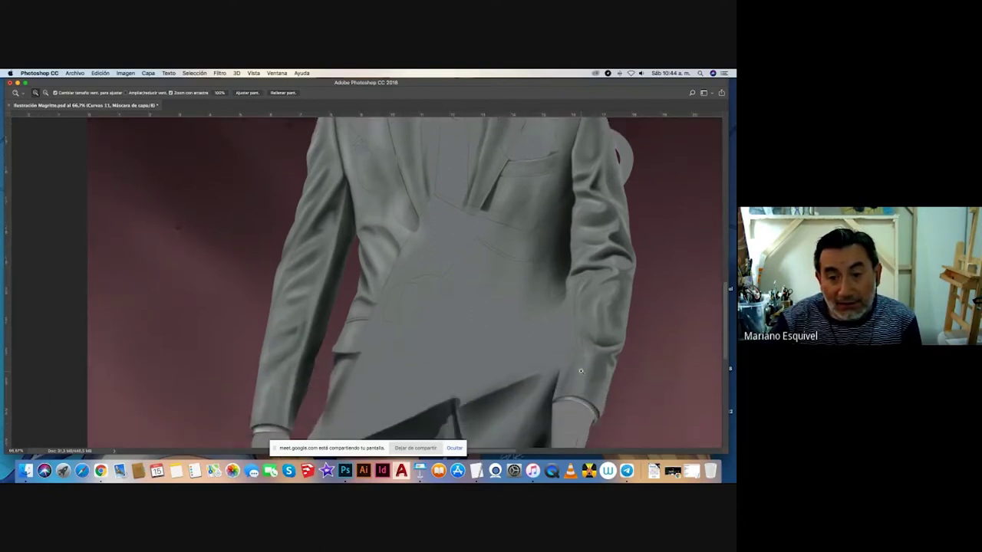
{"action": "scroll", "coordinate": [580, 372], "scroll_direction": "up", "scroll_amount": 8}
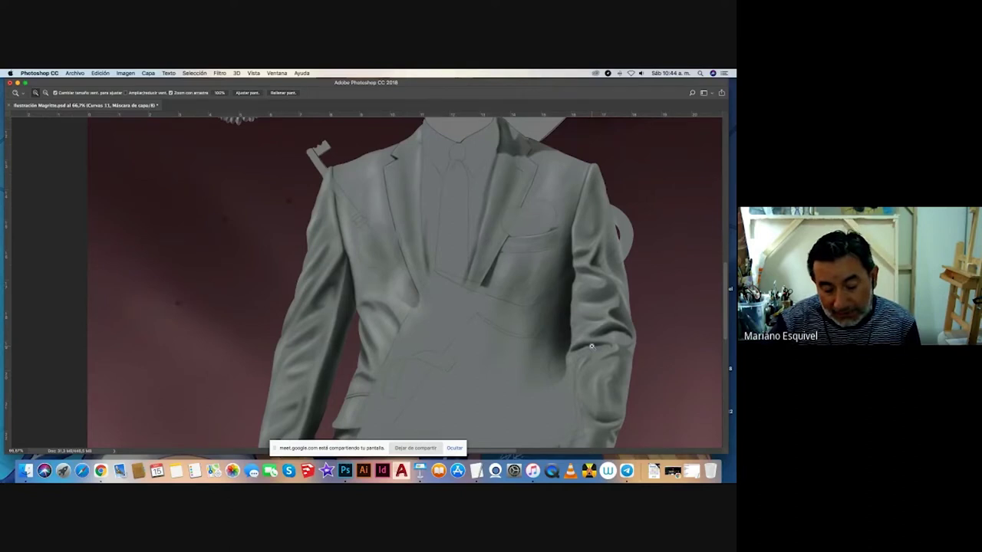
Switch to the Brush tool on the Dibujo layer and review the general brush presets.
{"action": "key", "text": "b"}
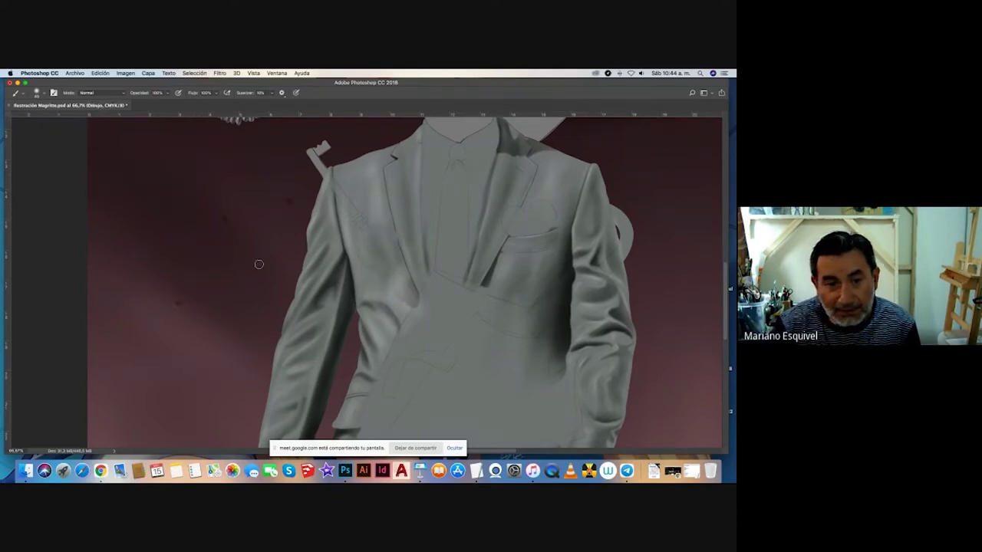
{"action": "right_click", "coordinate": [303, 272]}
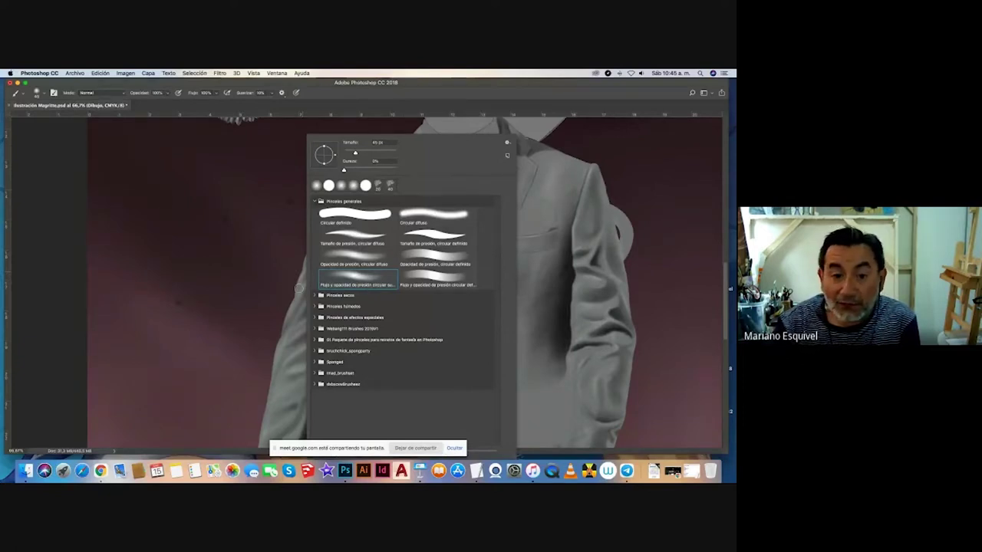
{"action": "left_click", "coordinate": [545, 244]}
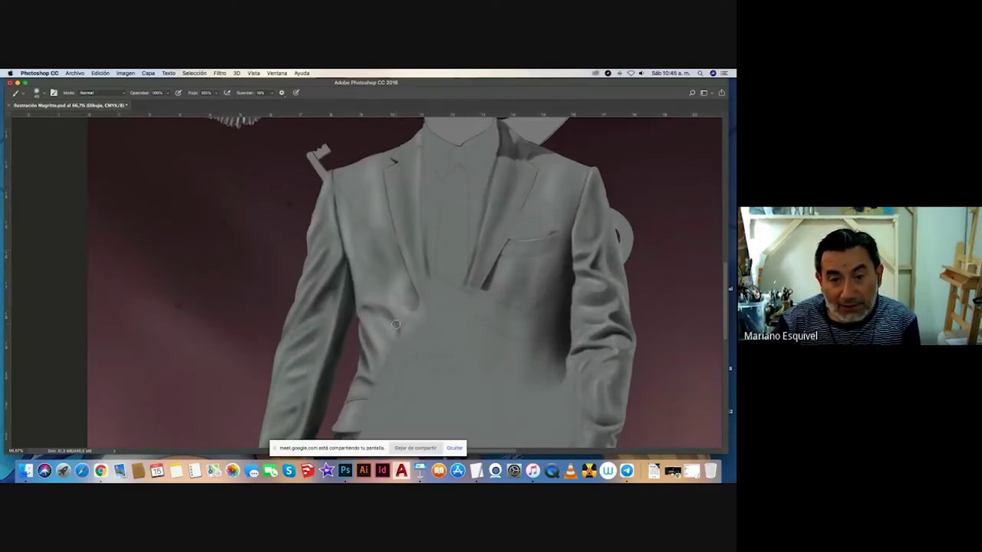
{"action": "scroll", "coordinate": [396, 324], "scroll_direction": "up", "scroll_amount": 3}
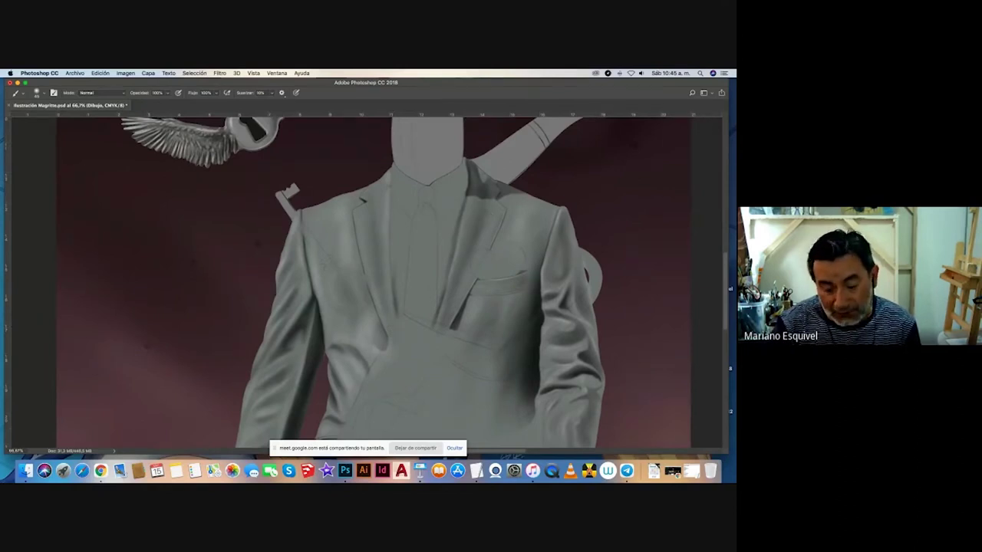
Show the shaded umbrella over the suit and view it at 50% zoom.
{"action": "key", "text": "v"}
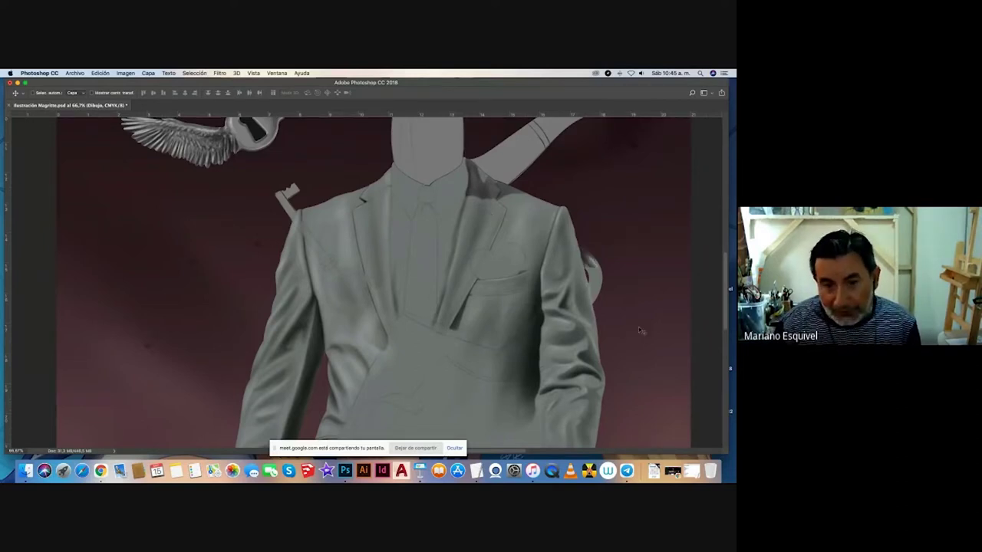
{"action": "key", "text": "super+z"}
{"action": "key", "text": "super+minus"}
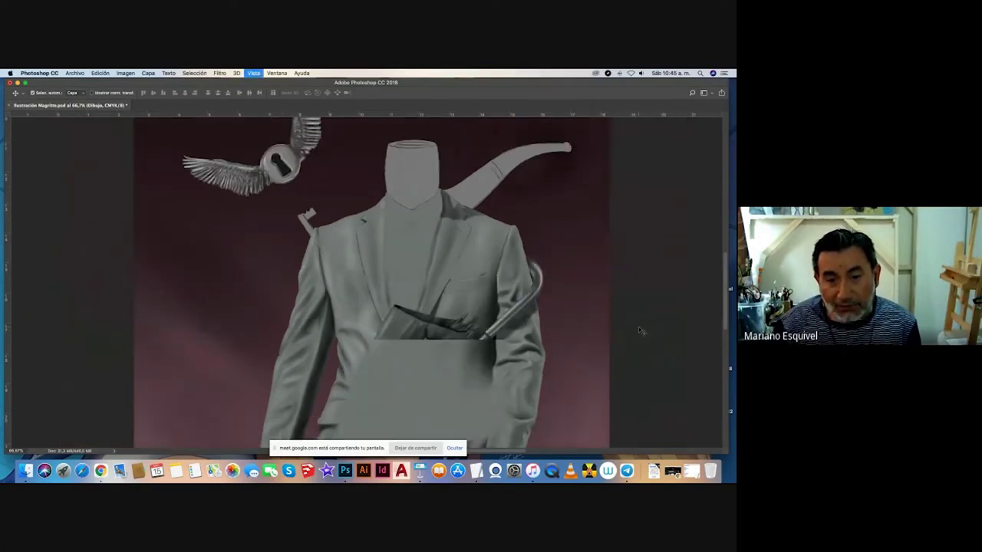
{"action": "scroll", "coordinate": [491, 388], "scroll_direction": "down", "scroll_amount": 5}
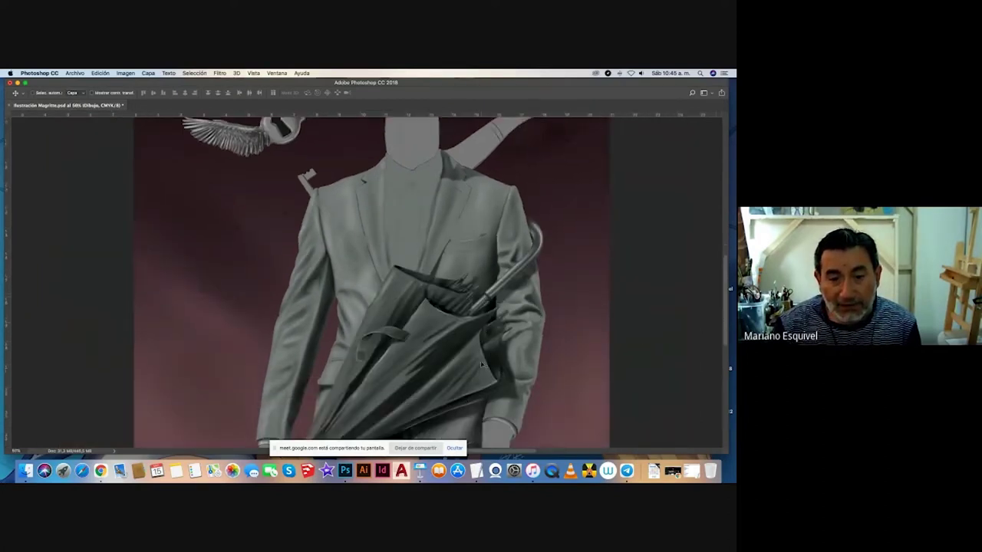
{"action": "scroll", "coordinate": [482, 365], "scroll_direction": "up", "scroll_amount": 1}
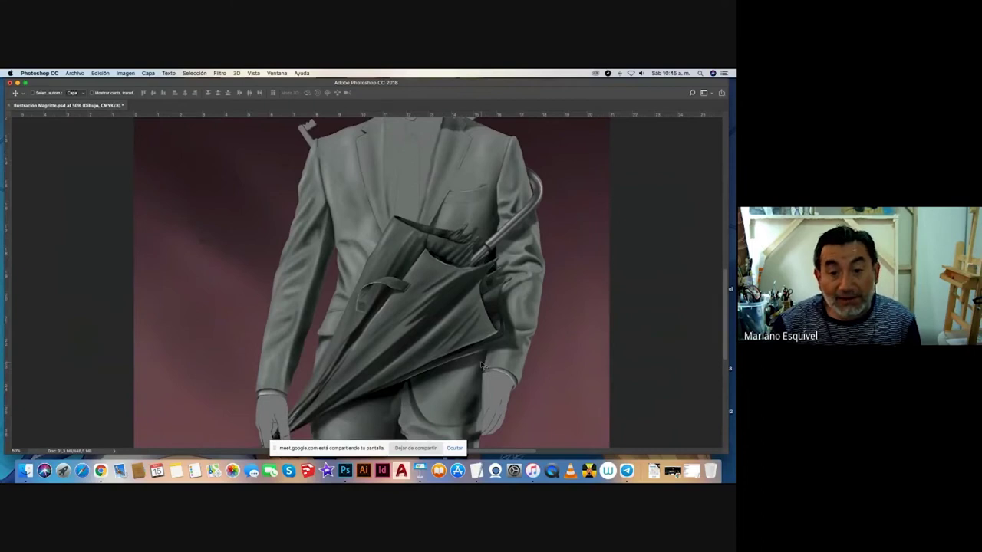
Show the shaded heart in the breast pocket and the shaded shirt beneath the jacket.
{"action": "scroll", "coordinate": [481, 366], "scroll_direction": "up", "scroll_amount": 1}
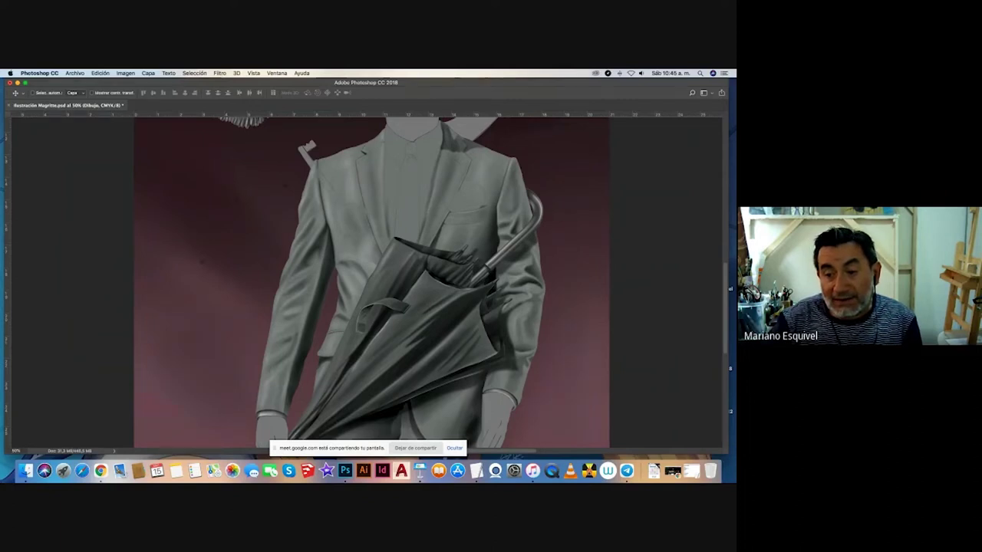
{"action": "key", "text": "ctrl+z"}
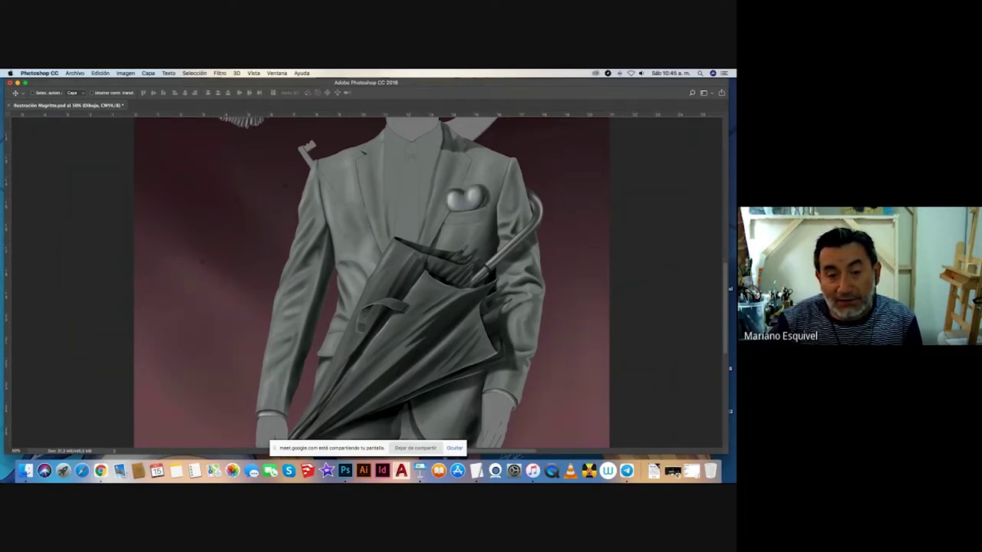
{"action": "scroll", "coordinate": [594, 304], "scroll_direction": "up", "scroll_amount": 2}
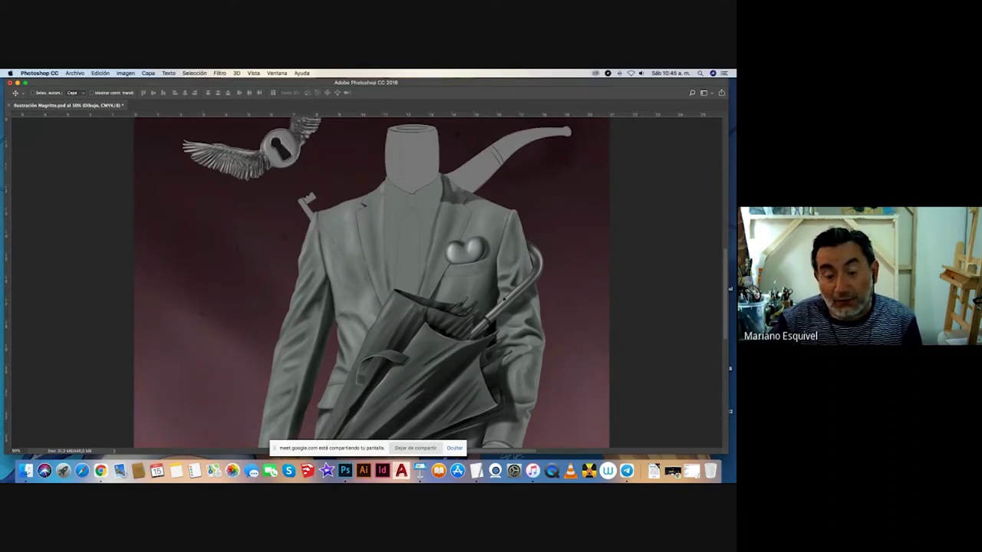
{"action": "key", "text": "ctrl+alt+z"}
{"action": "key", "text": "ctrl+alt+z"}
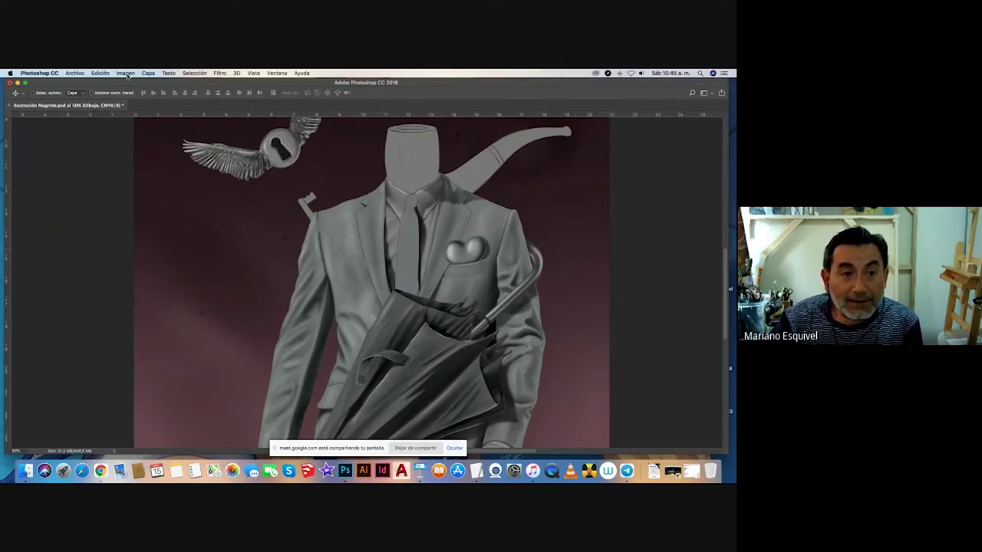
Check which colour mode and bit depth the illustration uses.
{"action": "left_click", "coordinate": [127, 74]}
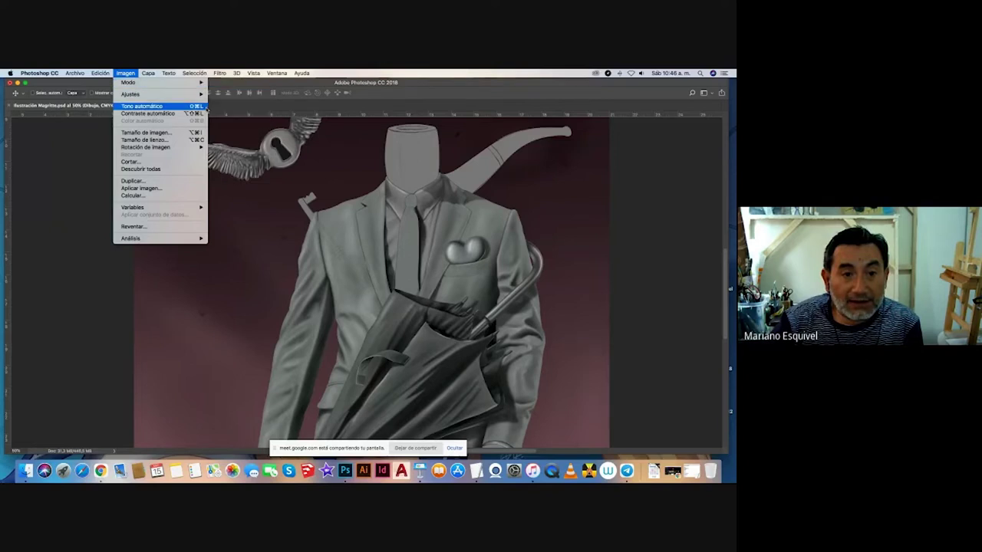
{"action": "mouse_move", "coordinate": [198, 82]}
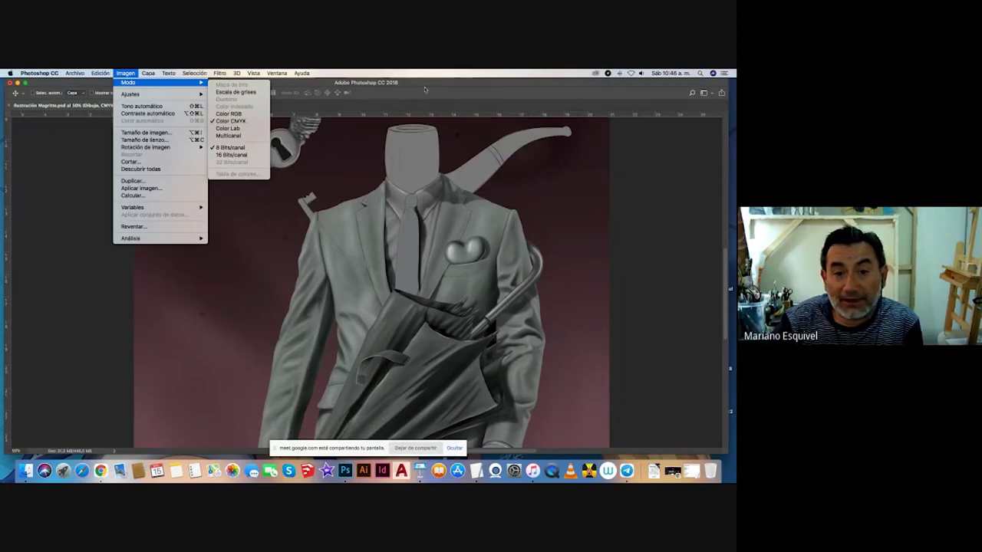
{"action": "key", "text": "Escape"}
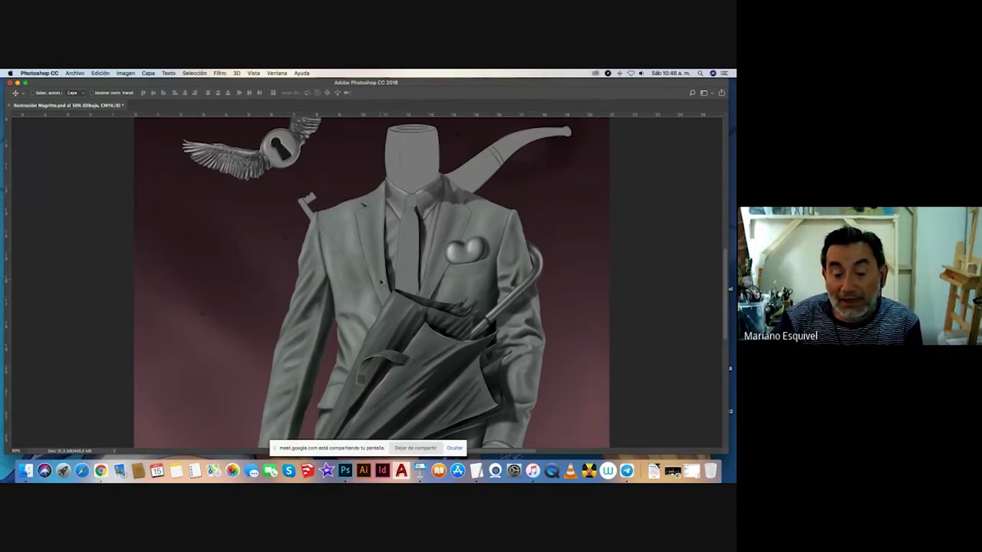
Show the shaded striped tie, the pipe with its bowl as the neck, and the ornate key.
{"action": "scroll", "coordinate": [381, 282], "scroll_direction": "up", "scroll_amount": 1}
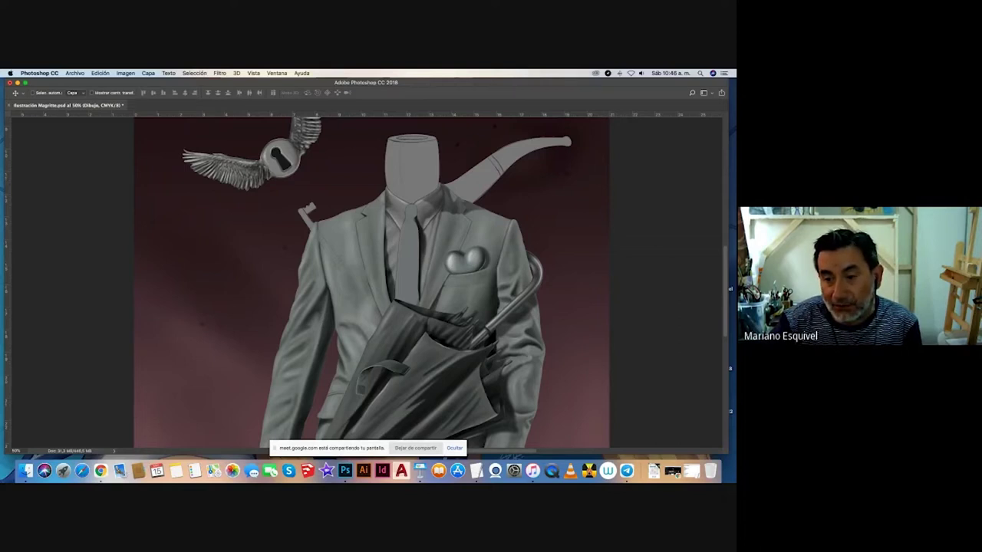
{"action": "key", "text": "super+z"}
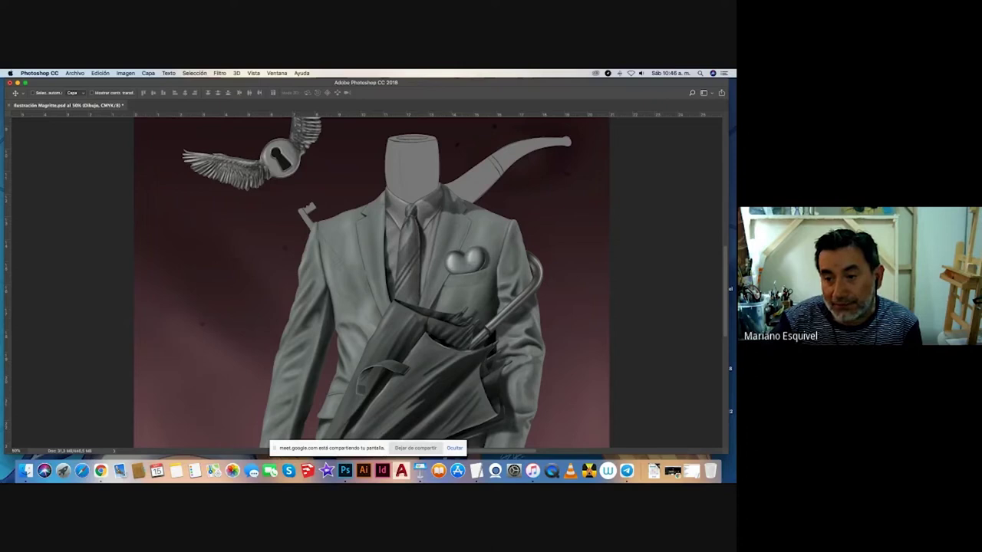
{"action": "key", "text": "super+shift+z"}
{"action": "key", "text": "super+shift+z"}
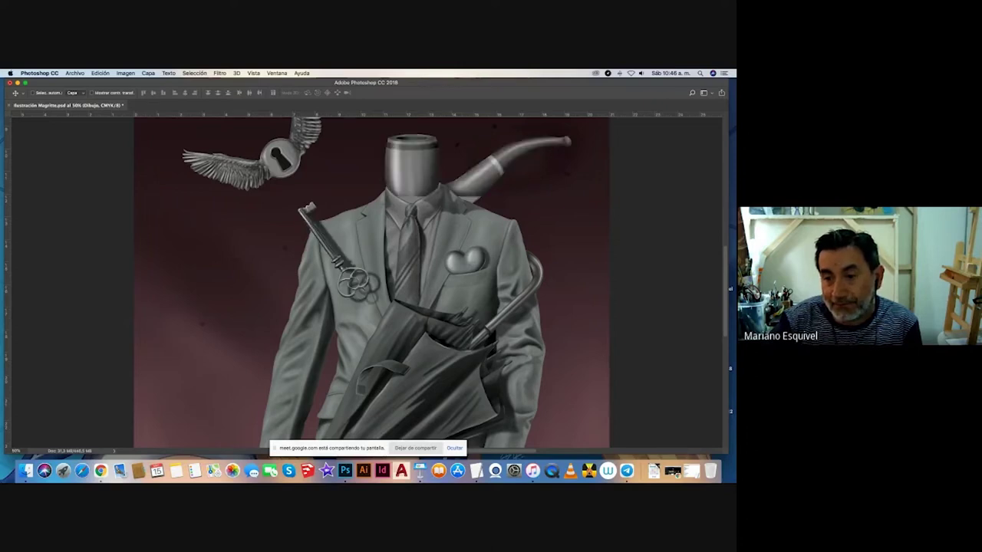
Show the crumpled letter, the shaded hands and the strings piercing the figure and background.
{"action": "key", "text": "super+shift+z"}
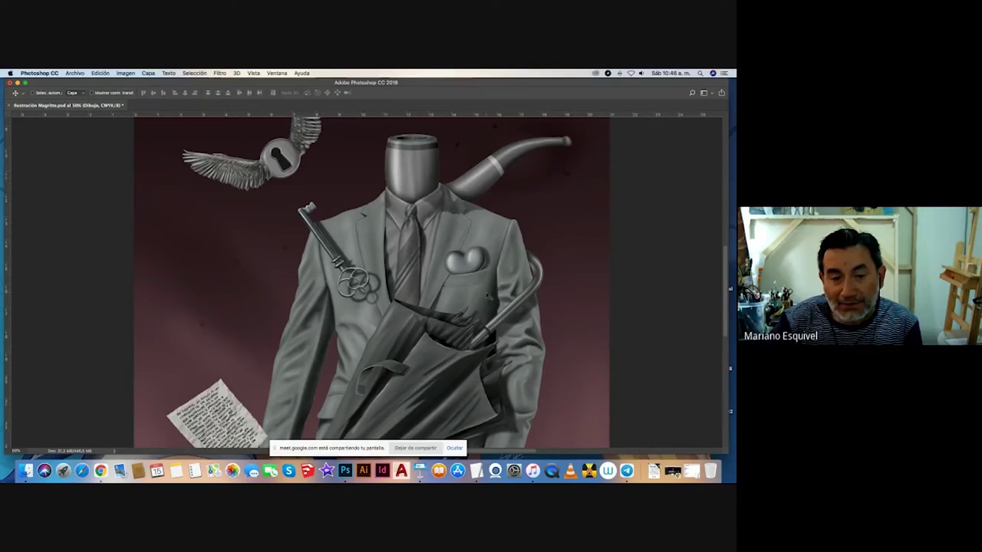
{"action": "key", "text": "super+shift+z"}
{"action": "key", "text": "super+shift+z"}
{"action": "key", "text": "super+shift+z"}
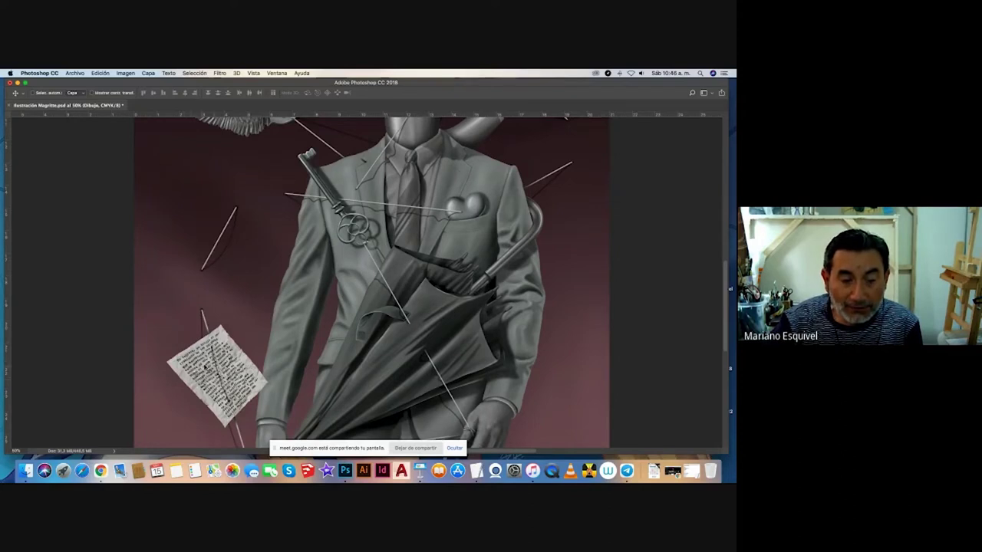
Examine the crumpled typewritten letter and the string running through it up close.
{"action": "scroll", "coordinate": [205, 368], "scroll_direction": "down", "scroll_amount": 2}
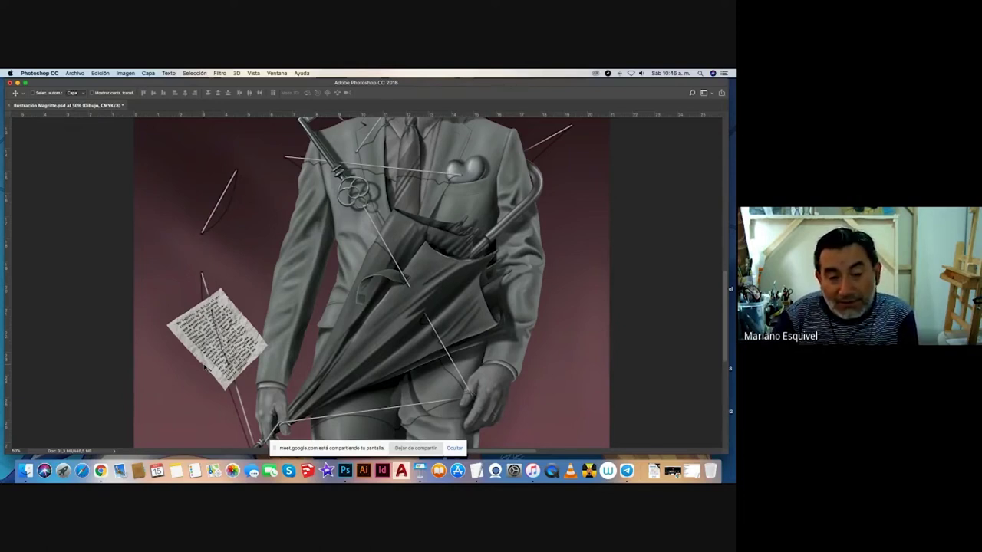
{"action": "key", "text": "z"}
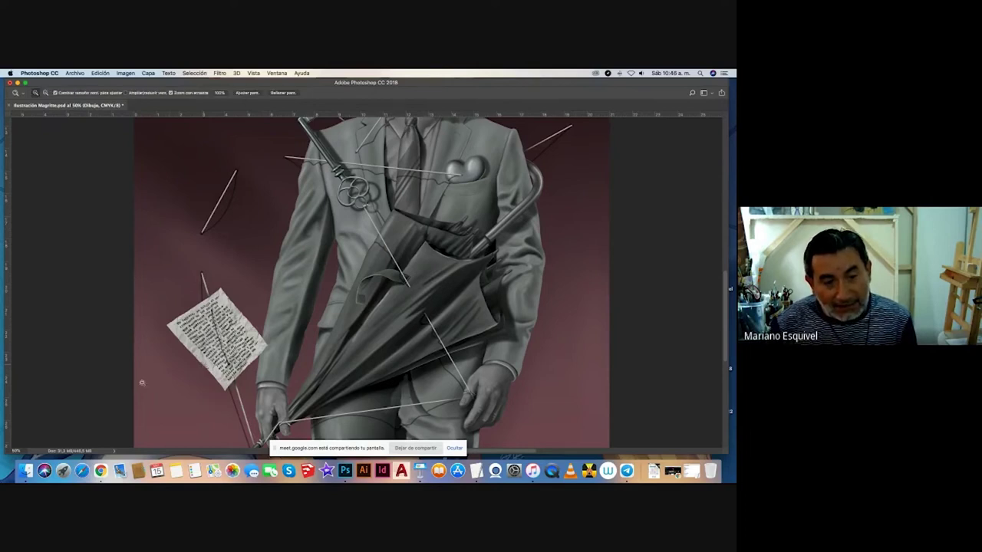
{"action": "left_click", "coordinate": [186, 354]}
{"action": "left_click_drag", "start_coordinate": [187, 353], "coordinate": [198, 371]}
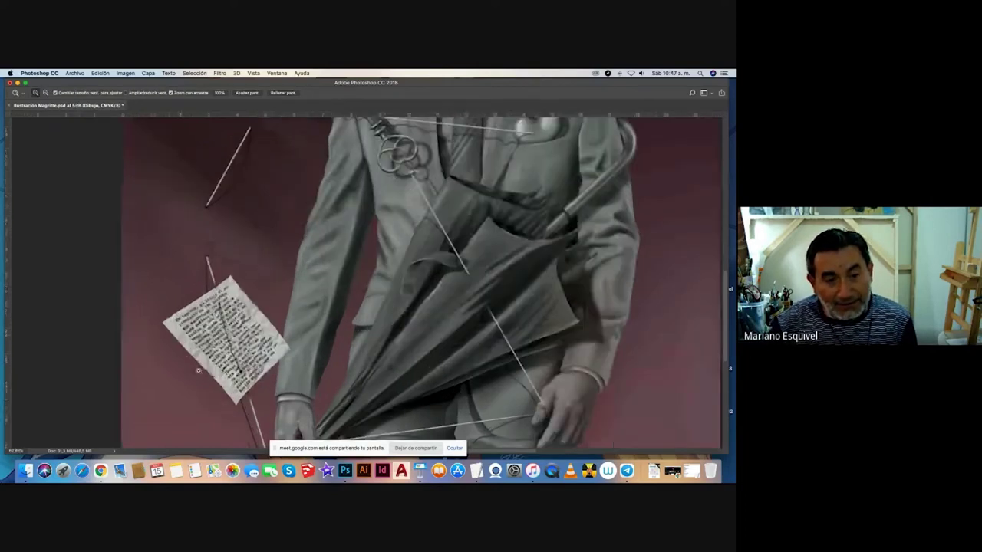
{"action": "left_click", "coordinate": [198, 370]}
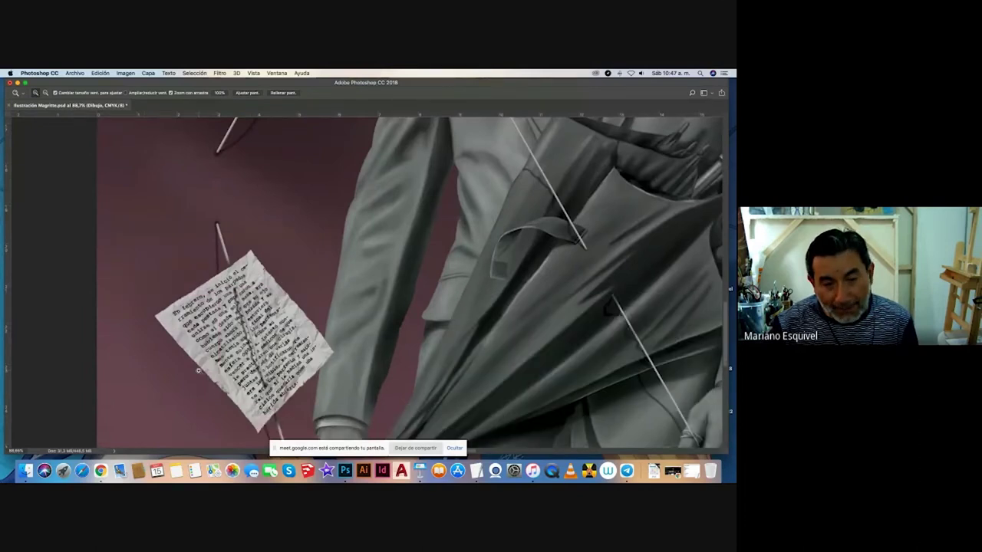
{"action": "key", "text": "v"}
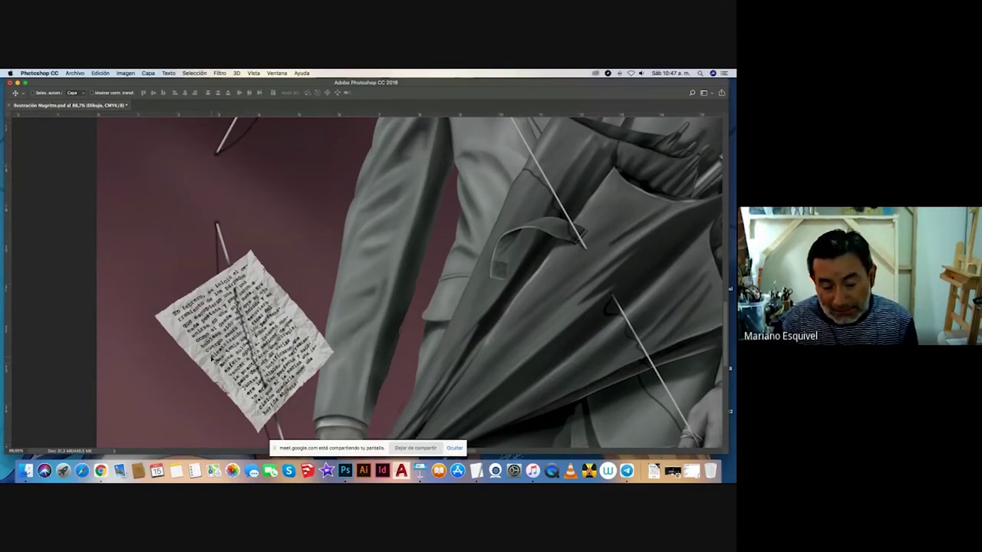
Show the smoke rising from the pipe-bowl neck with the whole figure in view.
{"action": "key", "text": "super+minus"}
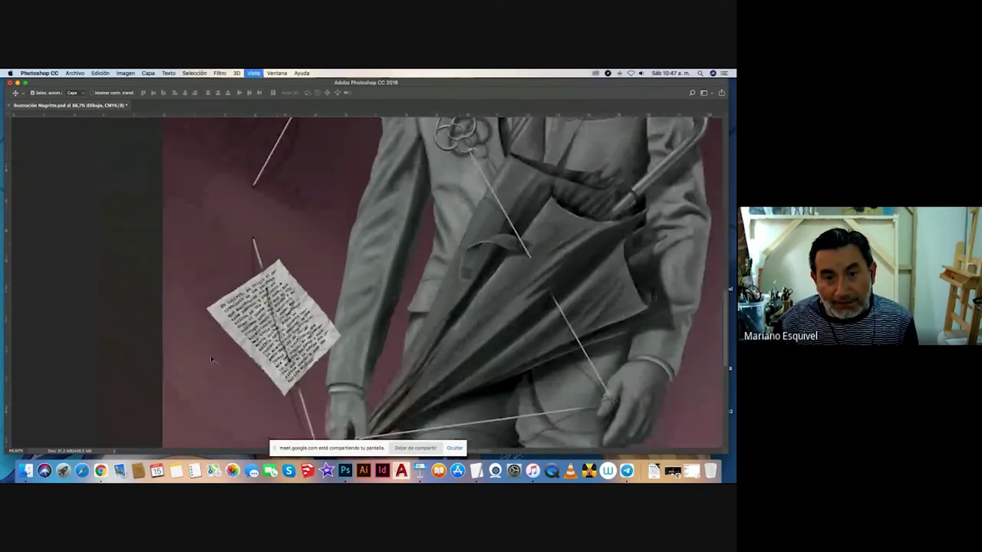
{"action": "key", "text": "super+minus"}
{"action": "key", "text": "super+minus"}
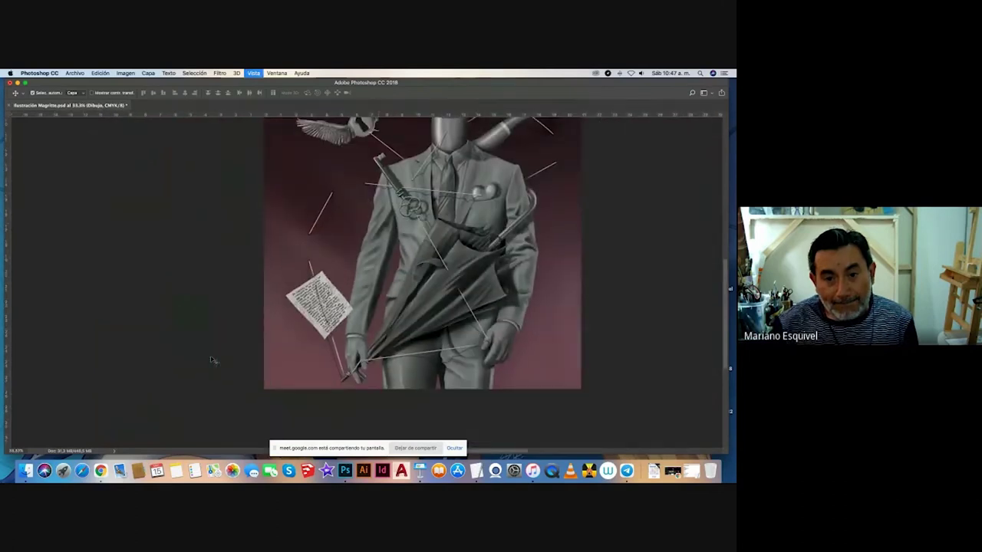
{"action": "key", "text": "super+alt+z"}
{"action": "key", "text": "super+shift+z"}
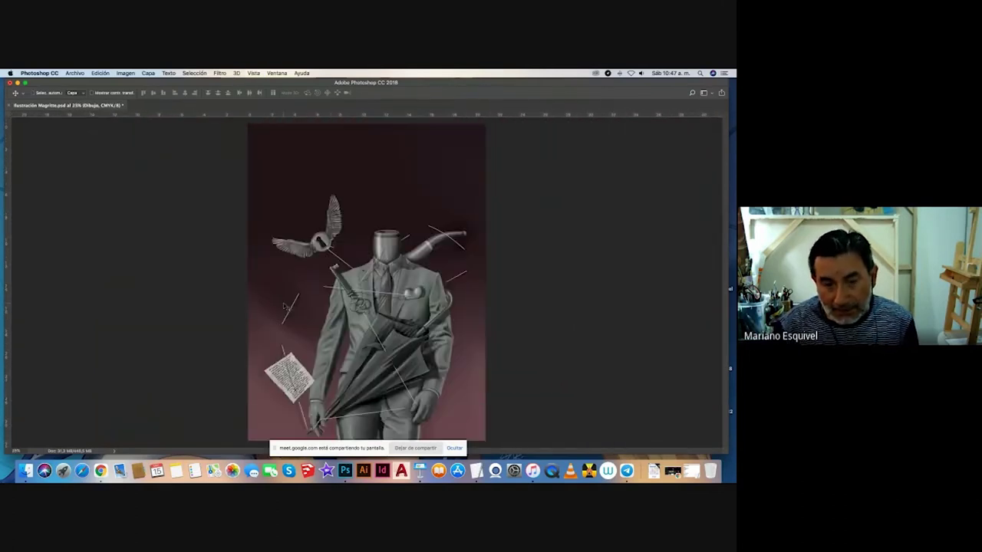
{"action": "key", "text": "super+0"}
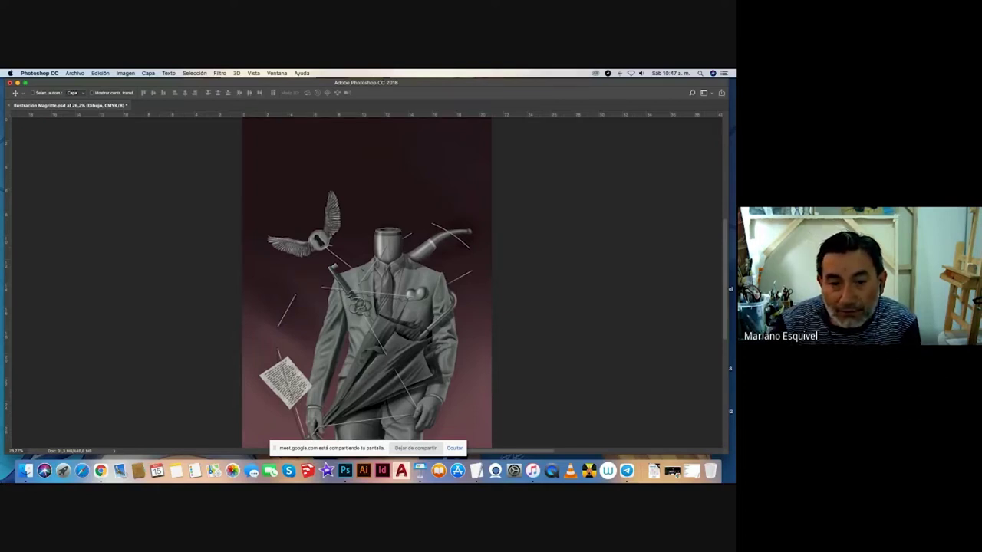
{"action": "key", "text": "super+shift+z"}
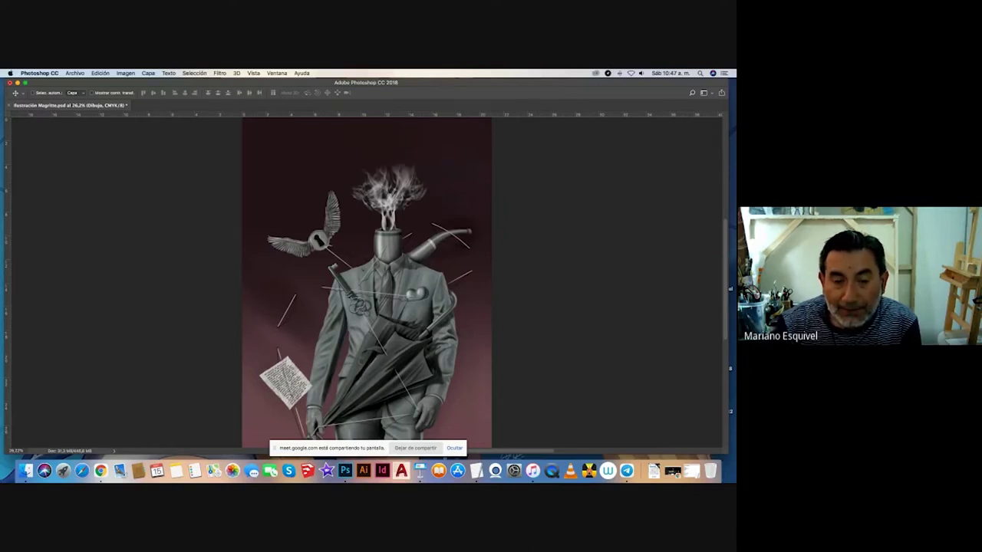
{"action": "scroll", "coordinate": [393, 282], "scroll_direction": "down", "scroll_amount": 2}
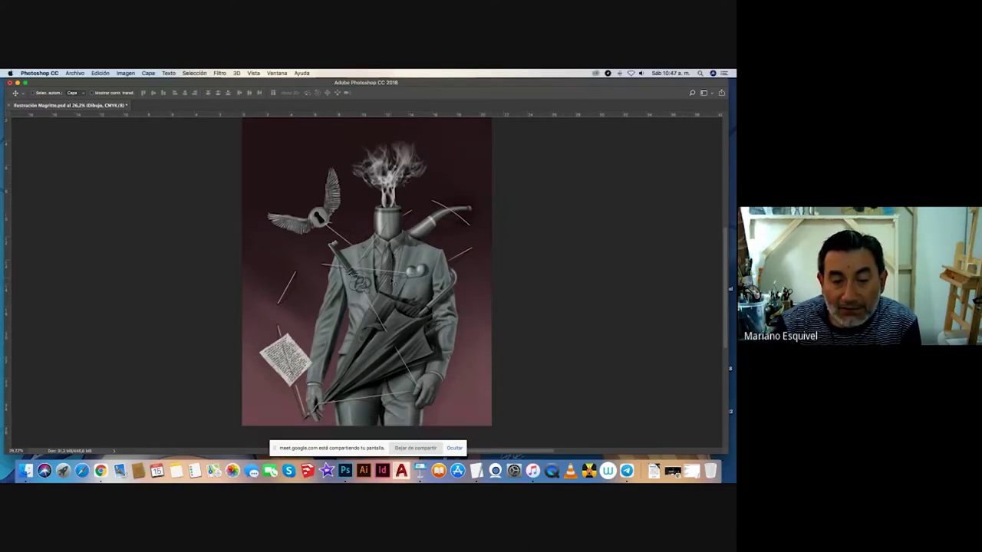
{"action": "scroll", "coordinate": [392, 282], "scroll_direction": "up", "scroll_amount": 1}
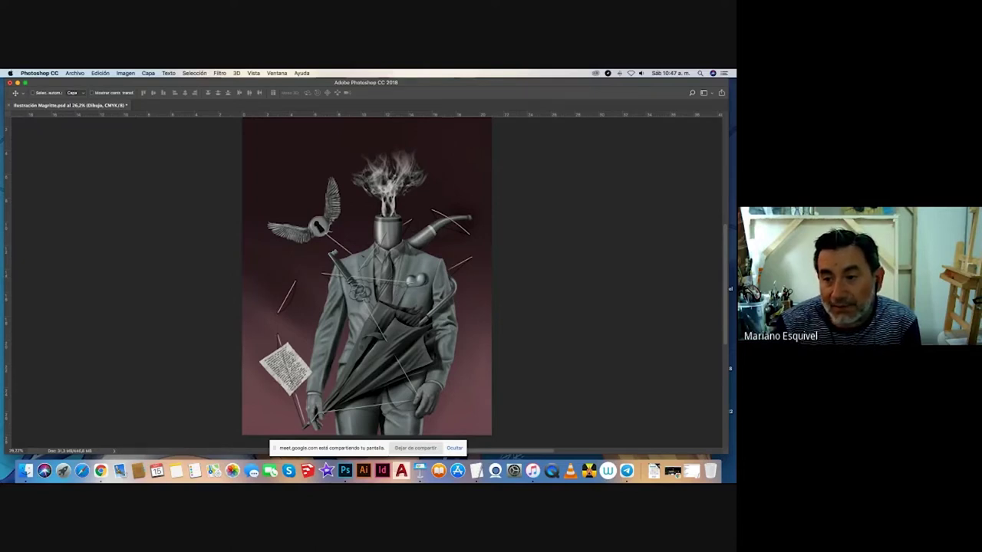
Show the color base layer over the grey shading and inspect the coloured torso and objects up close.
{"action": "key", "text": "alt+bracketleft"}
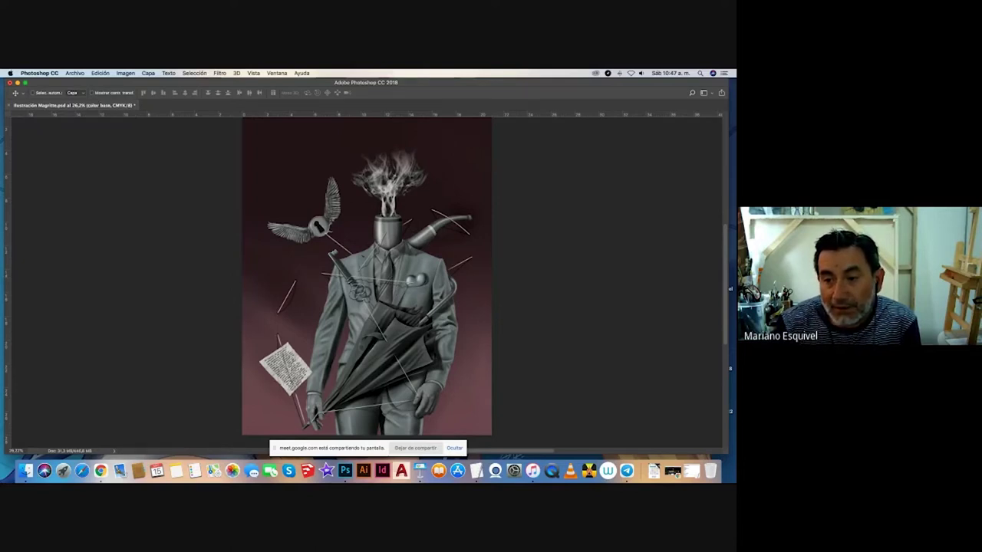
{"action": "key", "text": "super+comma"}
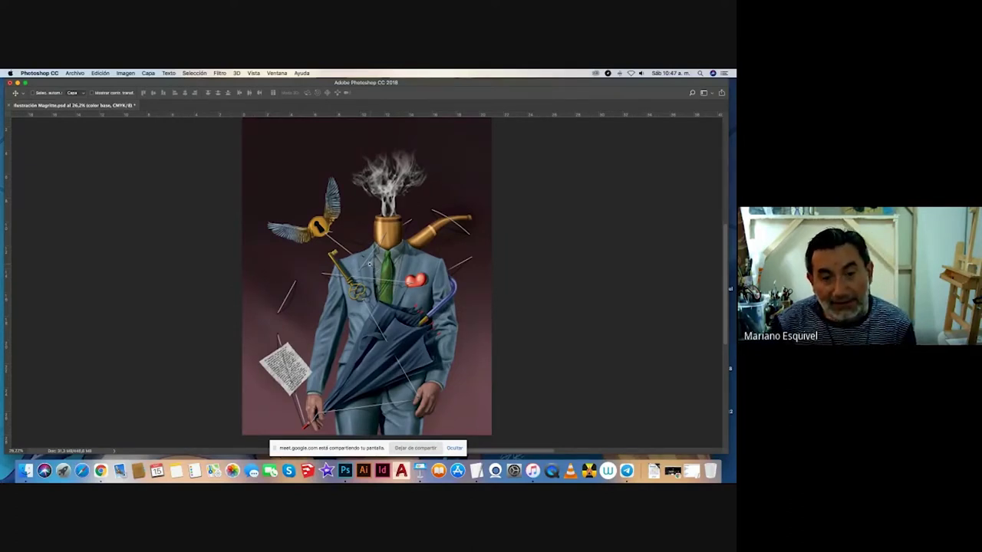
{"action": "key", "text": "z"}
{"action": "left_click_drag", "start_coordinate": [373, 268], "coordinate": [379, 285]}
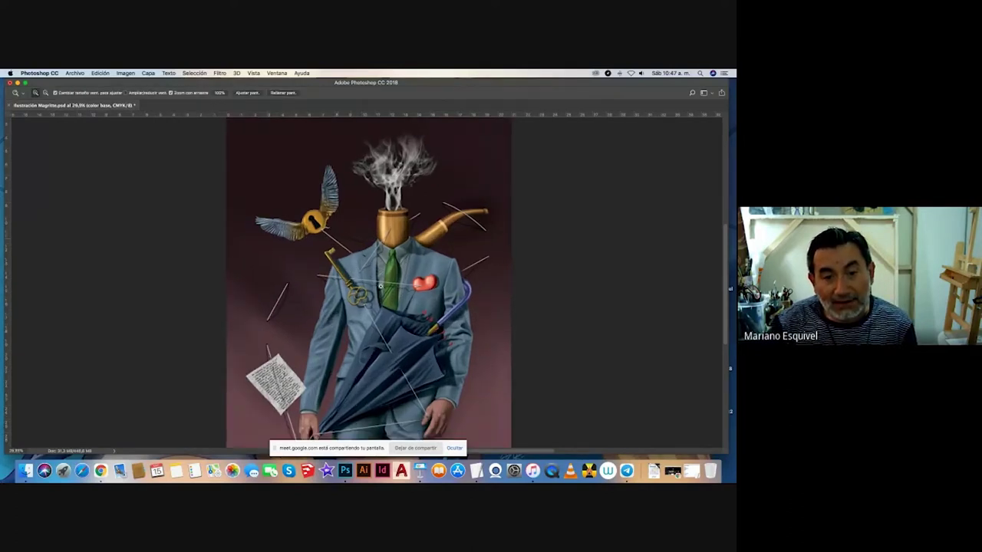
{"action": "left_click", "coordinate": [379, 286]}
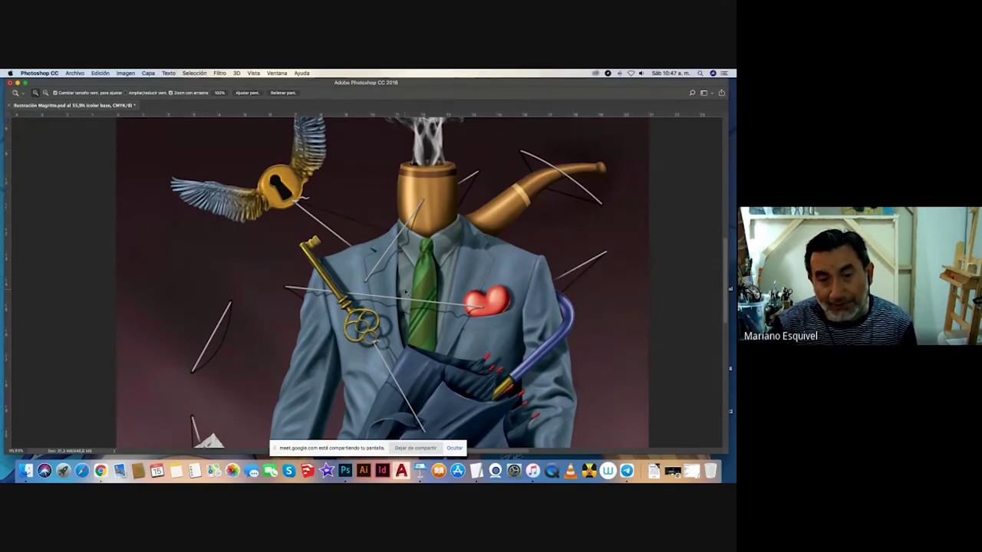
{"action": "key", "text": "v"}
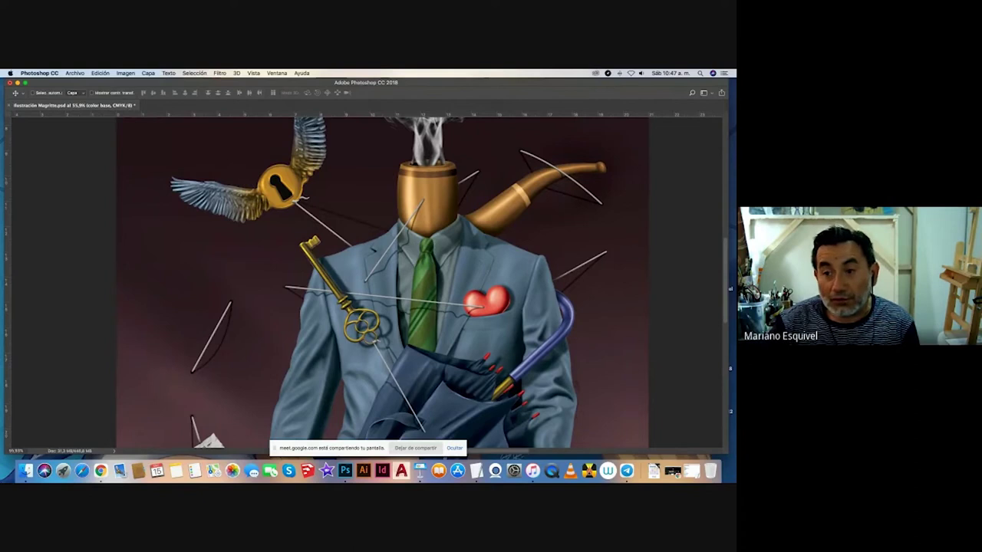
Switch to the Pintura workspace and display the illustration's layers.
{"action": "left_click", "coordinate": [711, 94]}
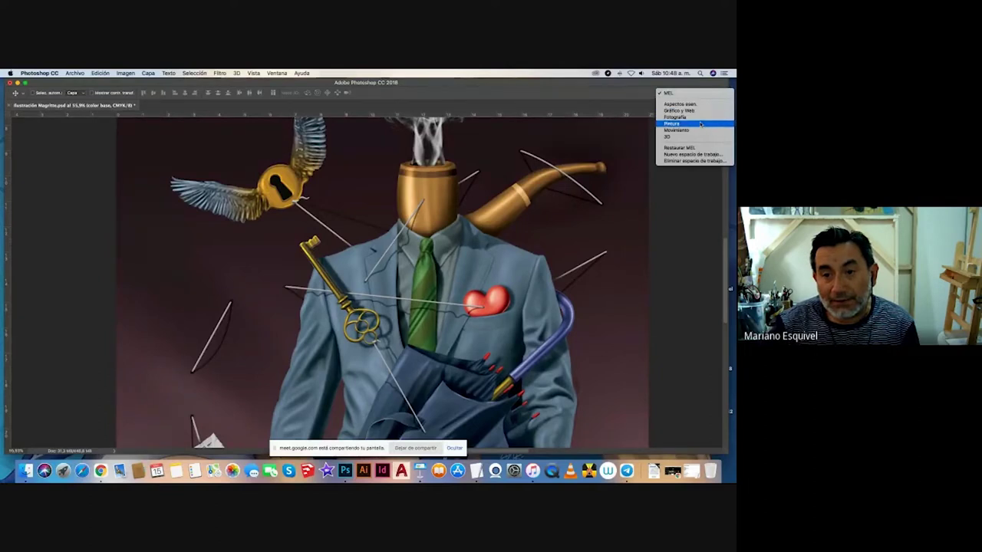
{"action": "left_click", "coordinate": [699, 124]}
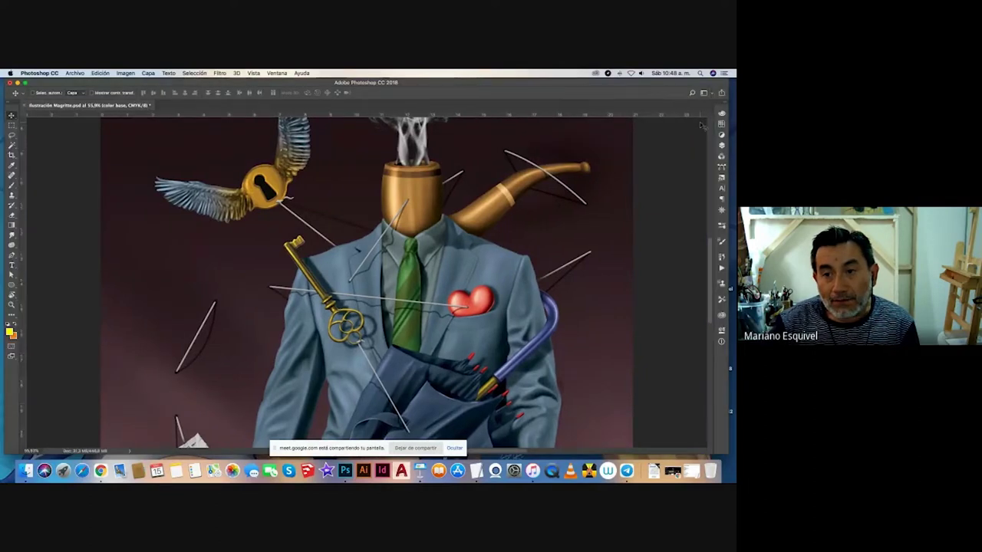
{"action": "left_click", "coordinate": [722, 145]}
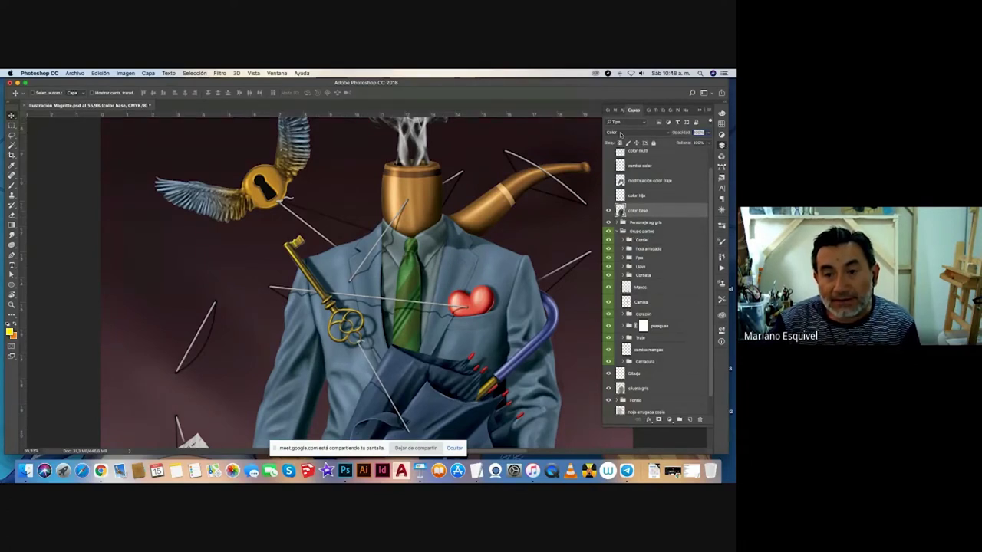
Set the color base layer's blend mode to Normal.
{"action": "left_click", "coordinate": [664, 134]}
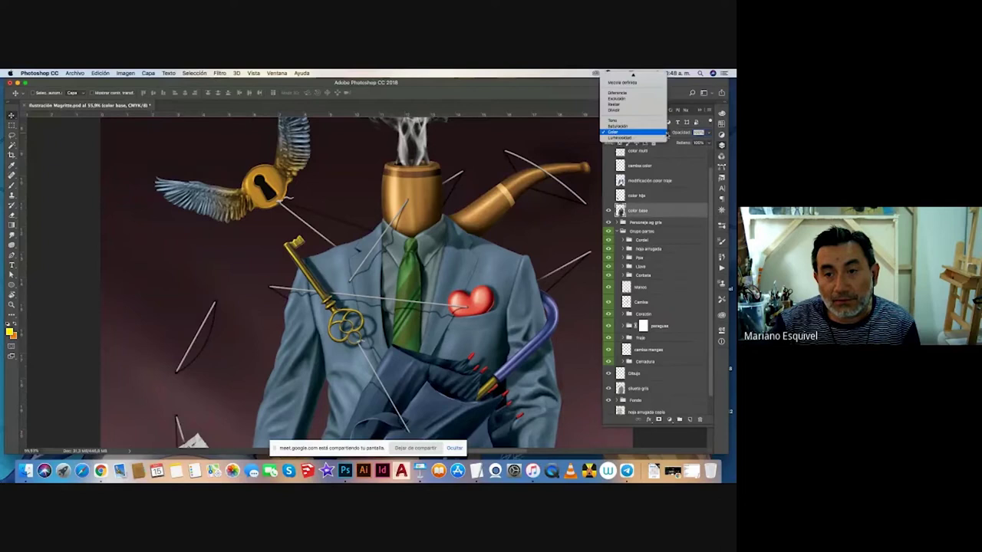
{"action": "mouse_move", "coordinate": [630, 77]}
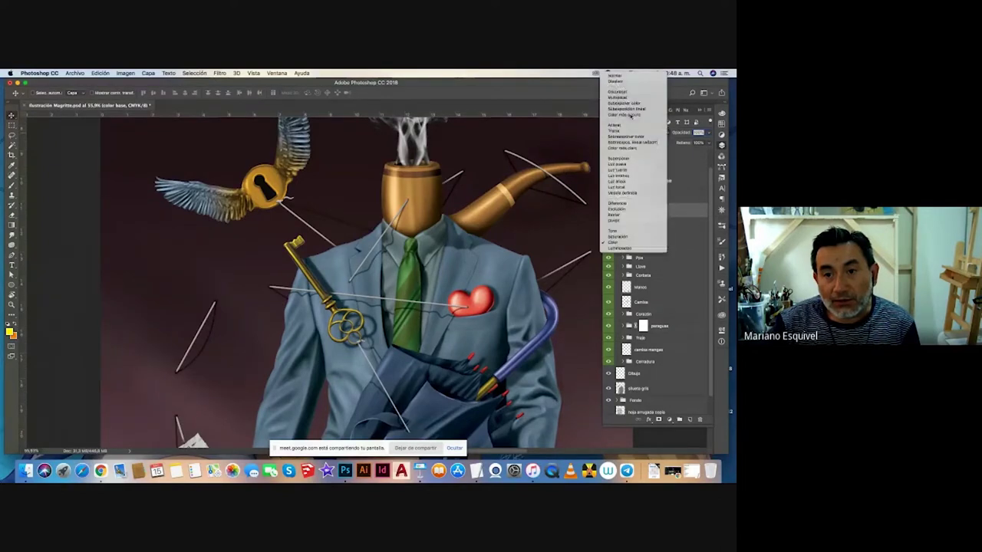
{"action": "left_click", "coordinate": [621, 77]}
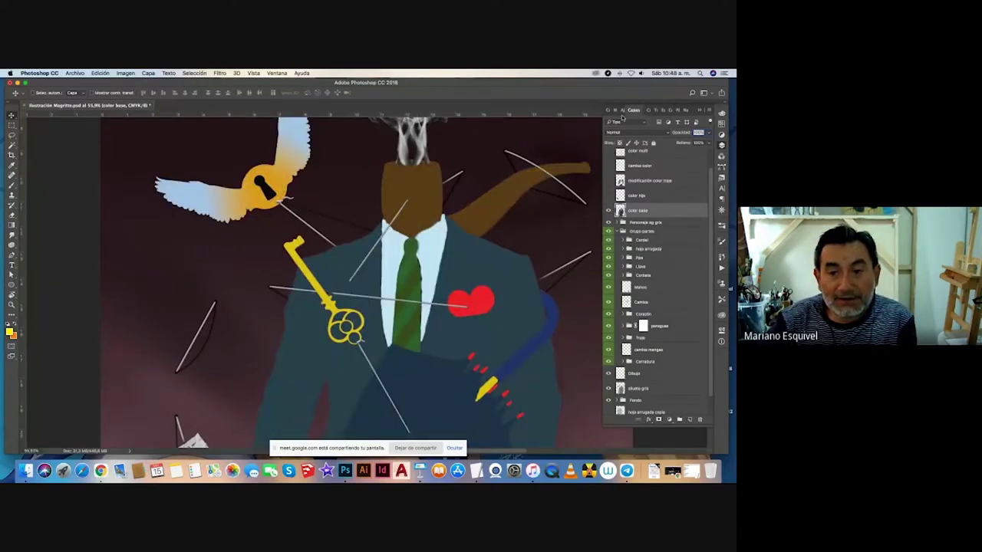
Set the color base layer's blend mode back to Color.
{"action": "scroll", "coordinate": [480, 290], "scroll_direction": "down", "scroll_amount": 3}
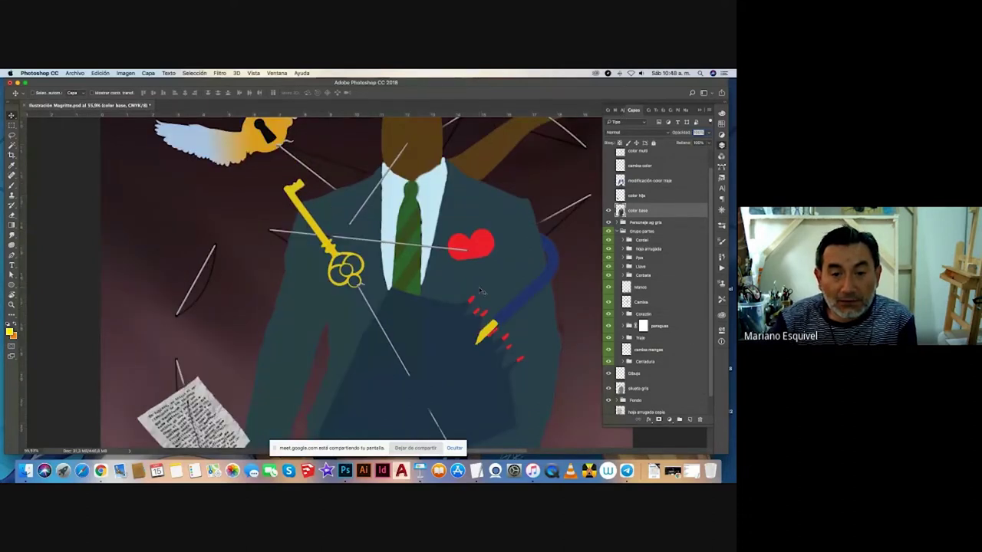
{"action": "scroll", "coordinate": [480, 290], "scroll_direction": "up", "scroll_amount": 2}
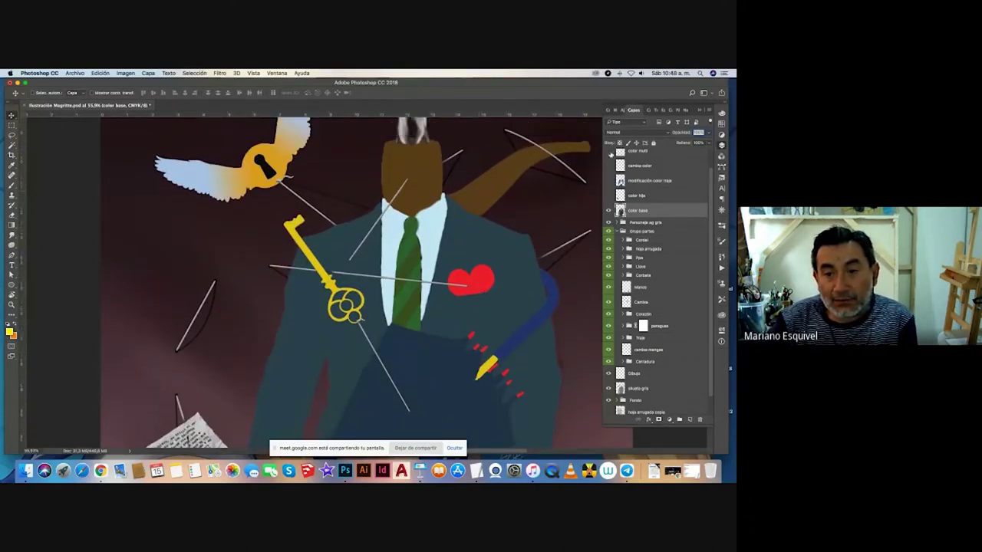
{"action": "left_click", "coordinate": [643, 133]}
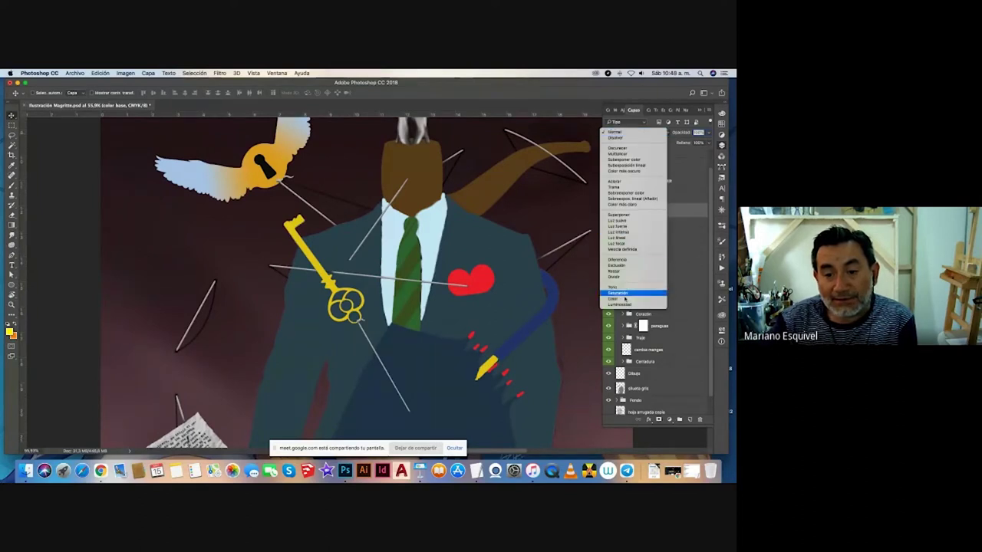
{"action": "left_click", "coordinate": [625, 299]}
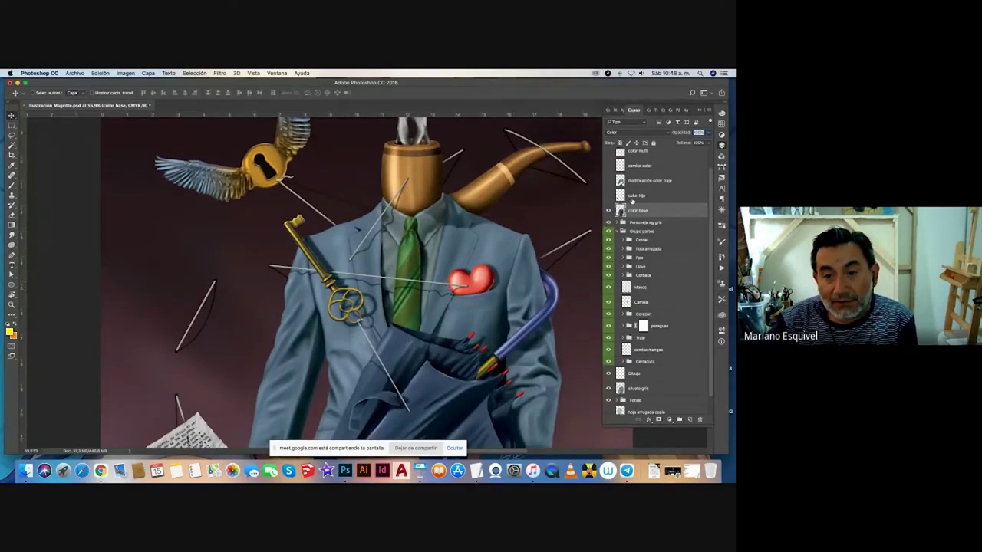
Show the paper sheet's colour layer and the suit's colour modification layer, and fit the whole figure in view.
{"action": "left_click", "coordinate": [633, 198]}
{"action": "left_click", "coordinate": [609, 196]}
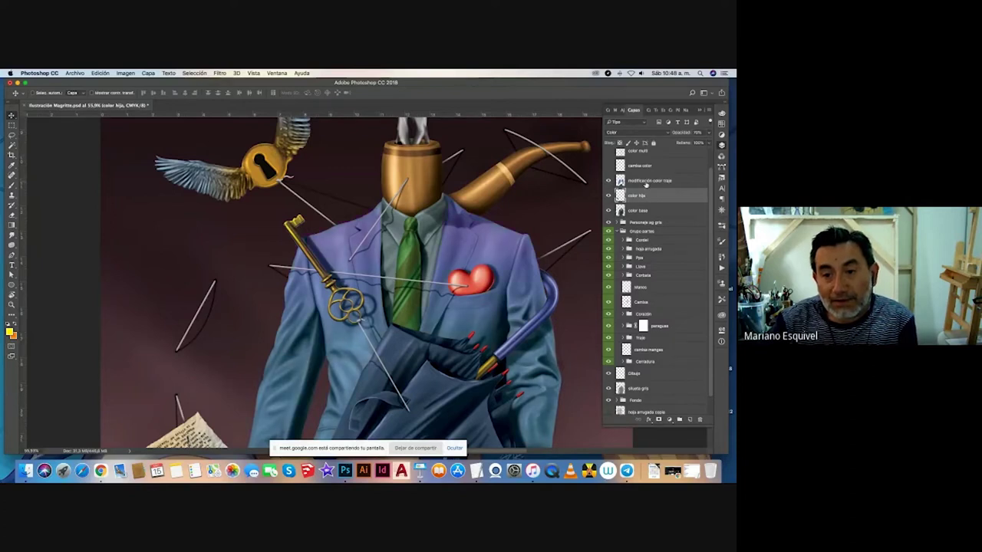
{"action": "left_click", "coordinate": [646, 182]}
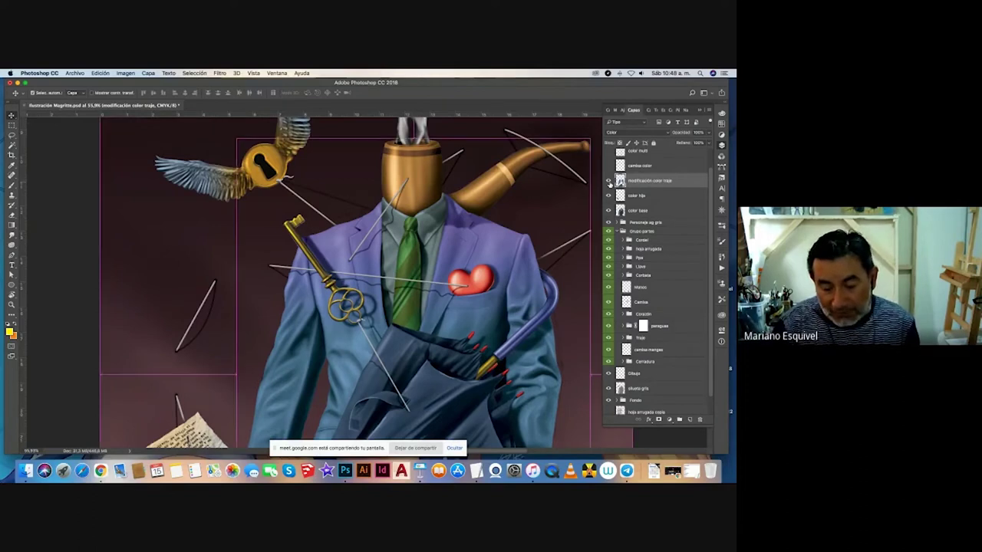
{"action": "key", "text": "super+semicolon"}
{"action": "key", "text": "super+0"}
{"action": "key", "text": "super+semicolon"}
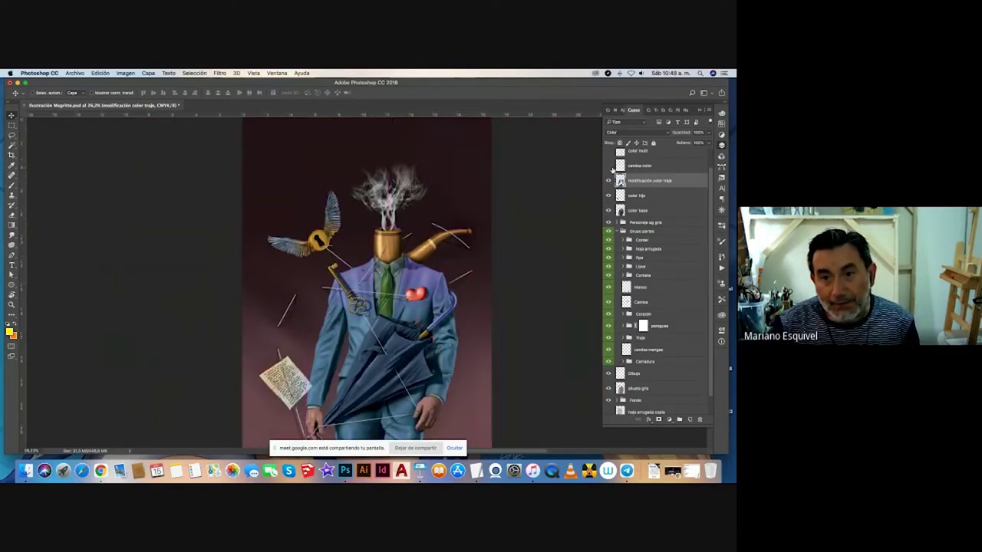
Show the camisa color and color multi layers, selecting each to present its blend mode.
{"action": "left_click", "coordinate": [608, 166]}
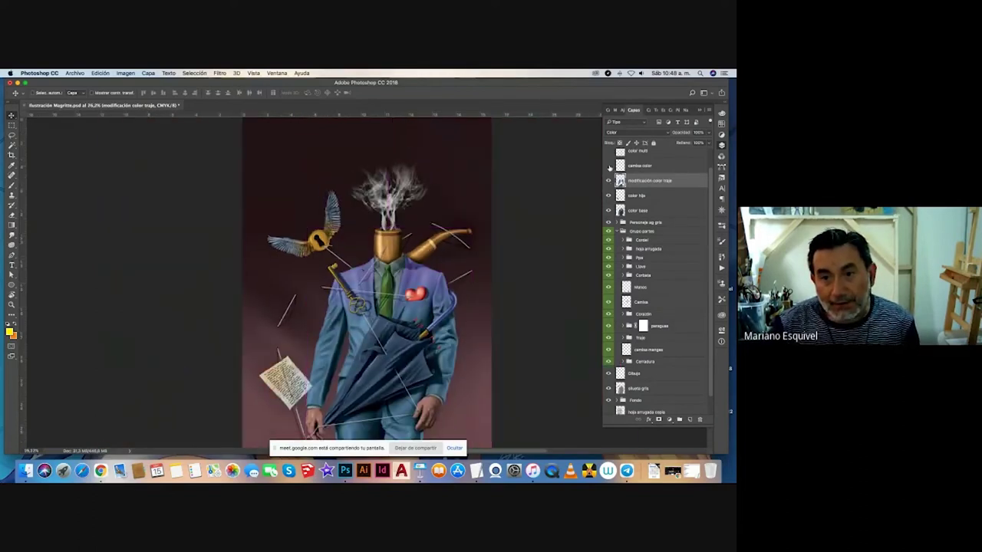
{"action": "left_click", "coordinate": [652, 167]}
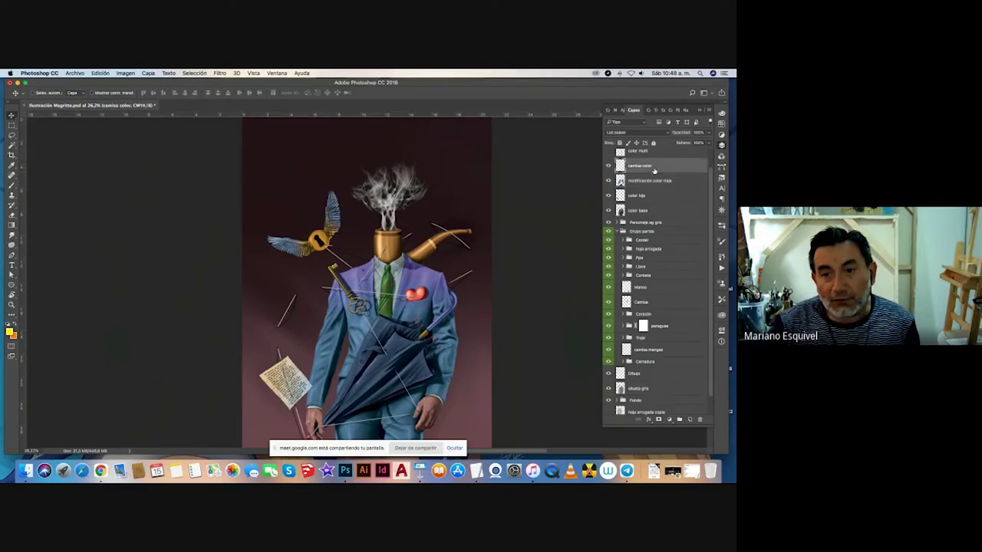
{"action": "scroll", "coordinate": [652, 169], "scroll_direction": "up", "scroll_amount": 1}
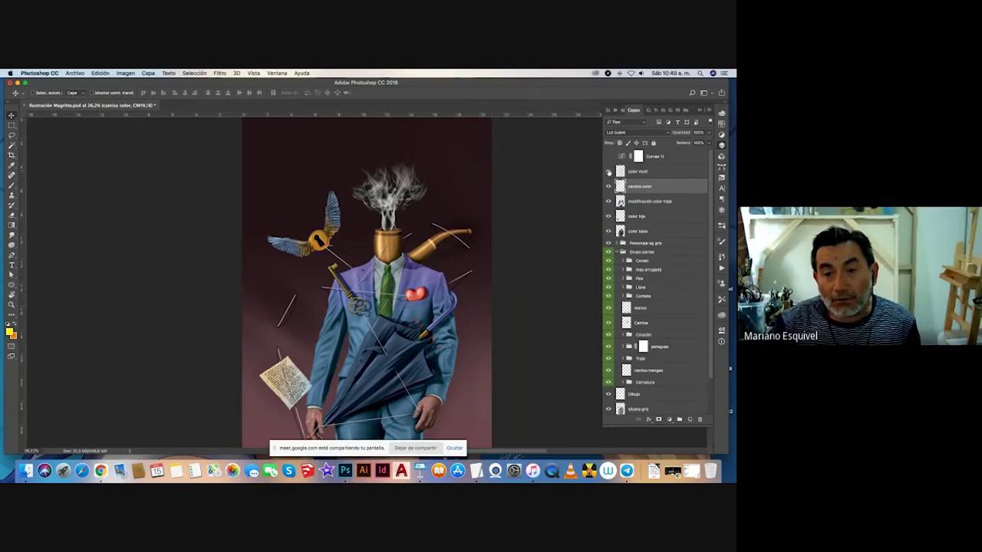
{"action": "left_click", "coordinate": [636, 173]}
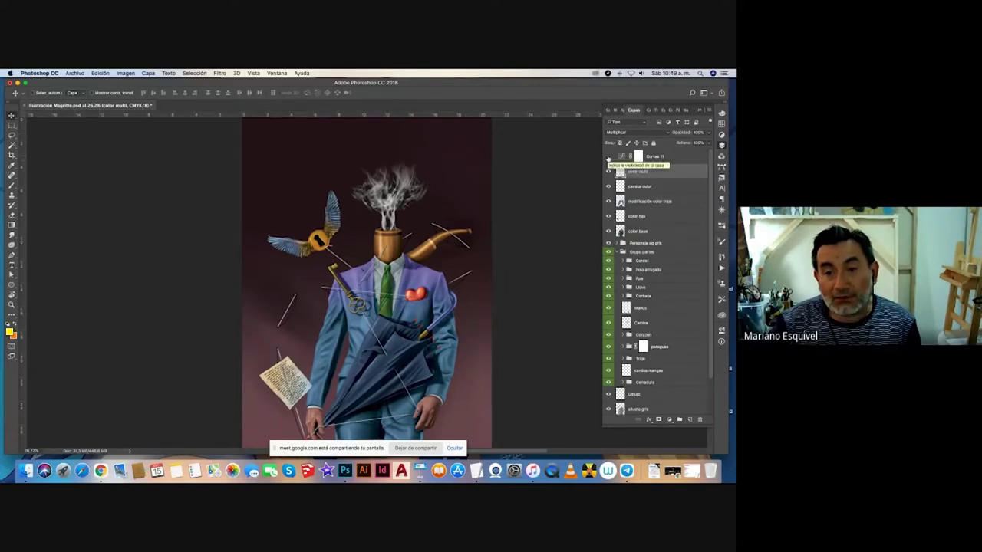
Show and select the topmost Curves adjustment layer, and view the finished illustration down to its lower edge.
{"action": "left_click", "coordinate": [609, 157]}
{"action": "left_click", "coordinate": [675, 157]}
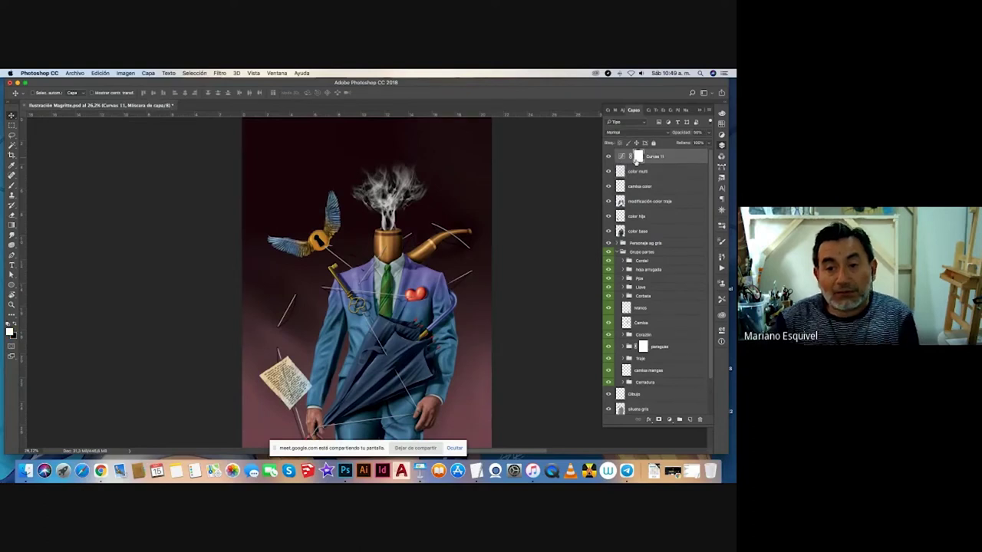
{"action": "scroll", "coordinate": [455, 264], "scroll_direction": "down", "scroll_amount": 3}
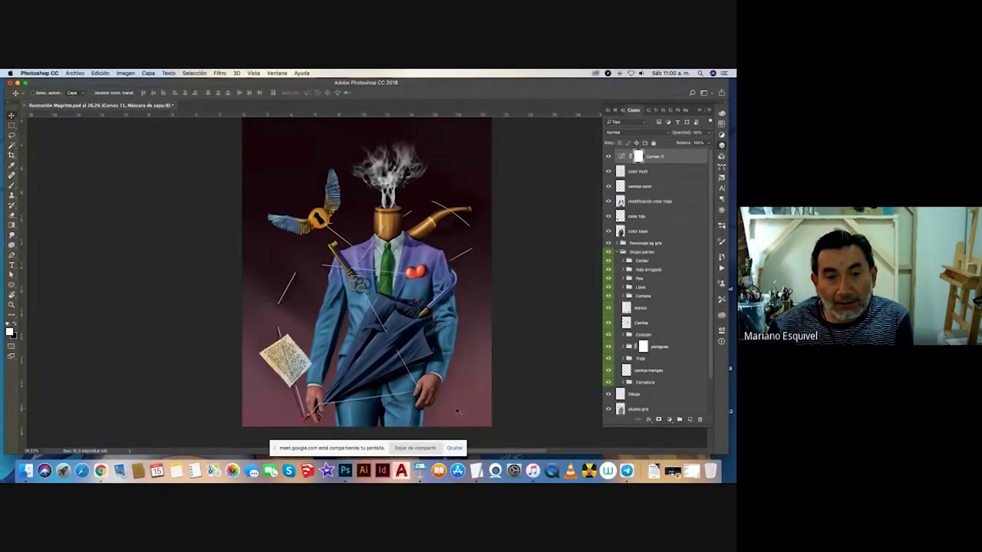
Switch to Chrome on the other desktop and display the artist's Instagram profile.
{"action": "key", "text": "ctrl+Up"}
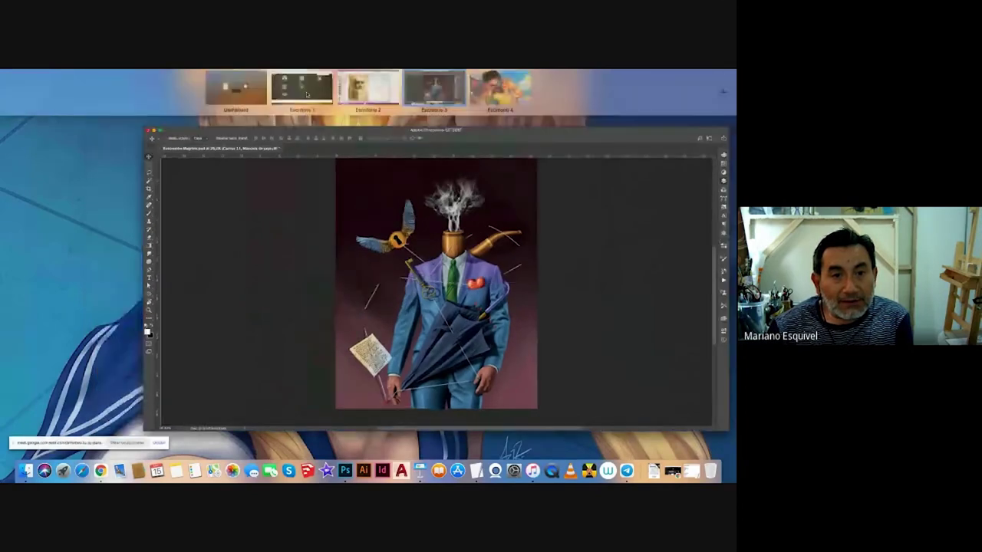
{"action": "left_click", "coordinate": [303, 98]}
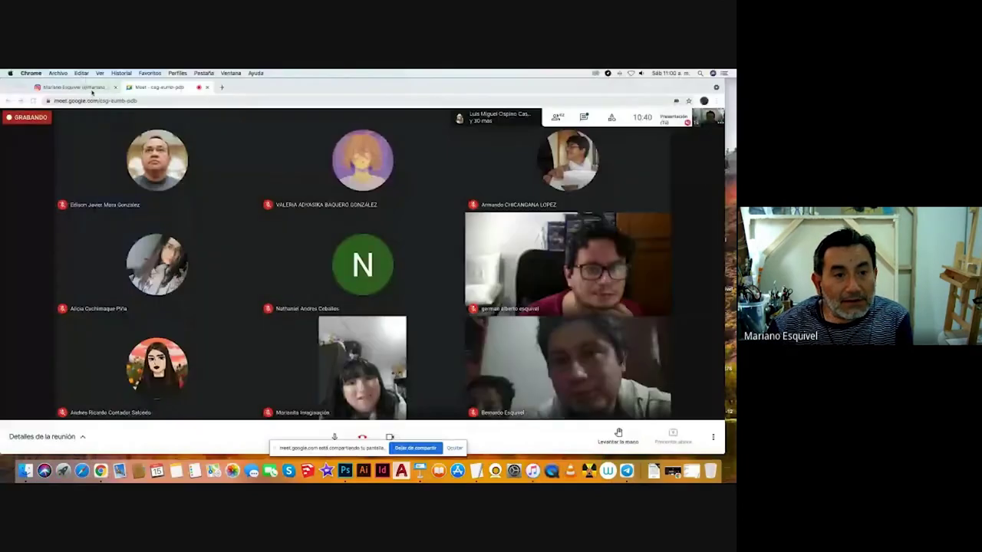
{"action": "left_click", "coordinate": [73, 87]}
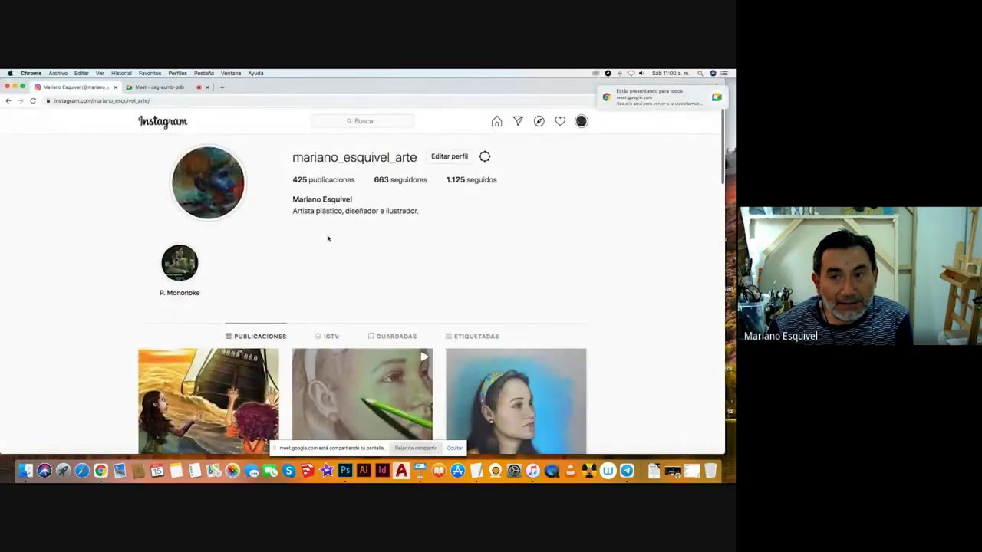
View the Instagram post with the children's book illustration of two women in the sea by a ship, and close it.
{"action": "scroll", "coordinate": [327, 238], "scroll_direction": "down", "scroll_amount": 2}
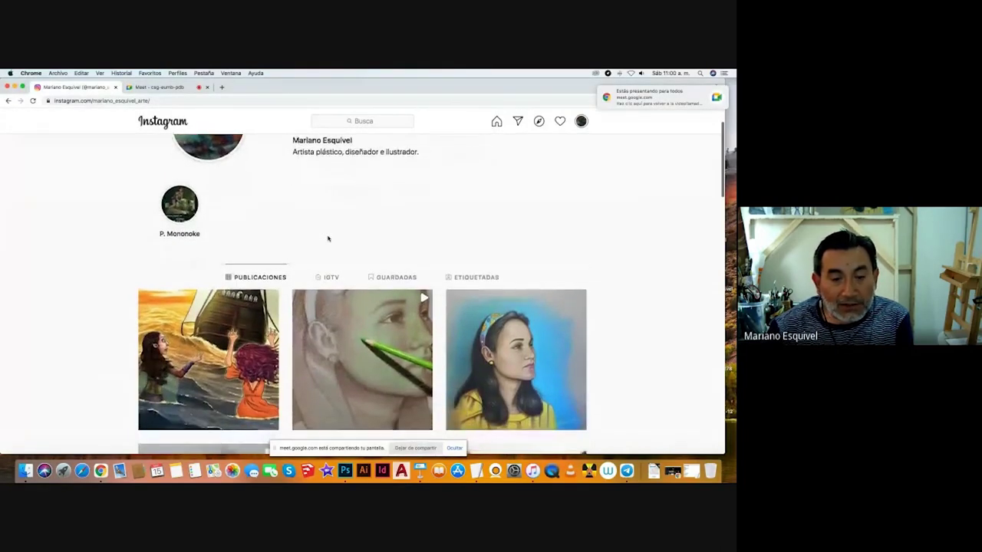
{"action": "scroll", "coordinate": [328, 238], "scroll_direction": "down", "scroll_amount": 3}
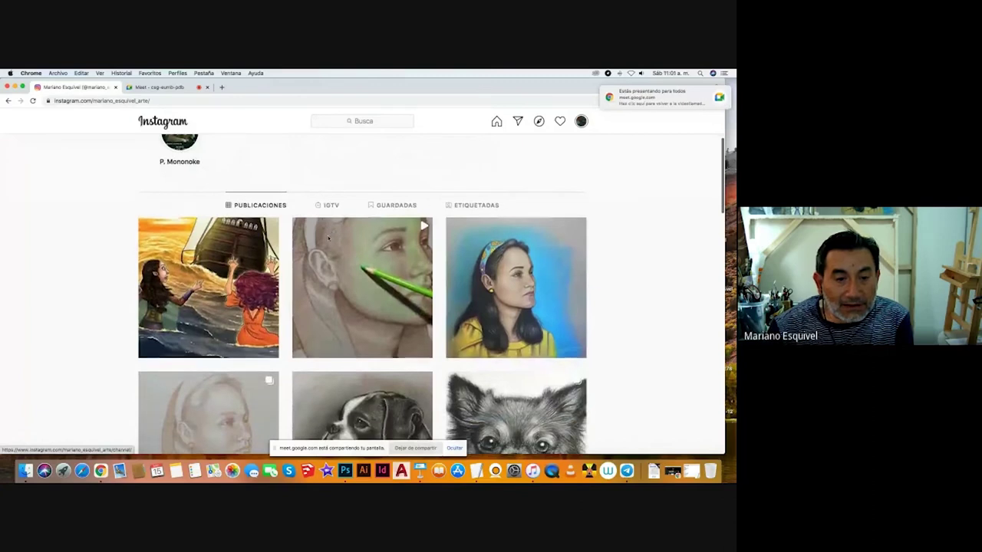
{"action": "scroll", "coordinate": [329, 238], "scroll_direction": "down", "scroll_amount": 1}
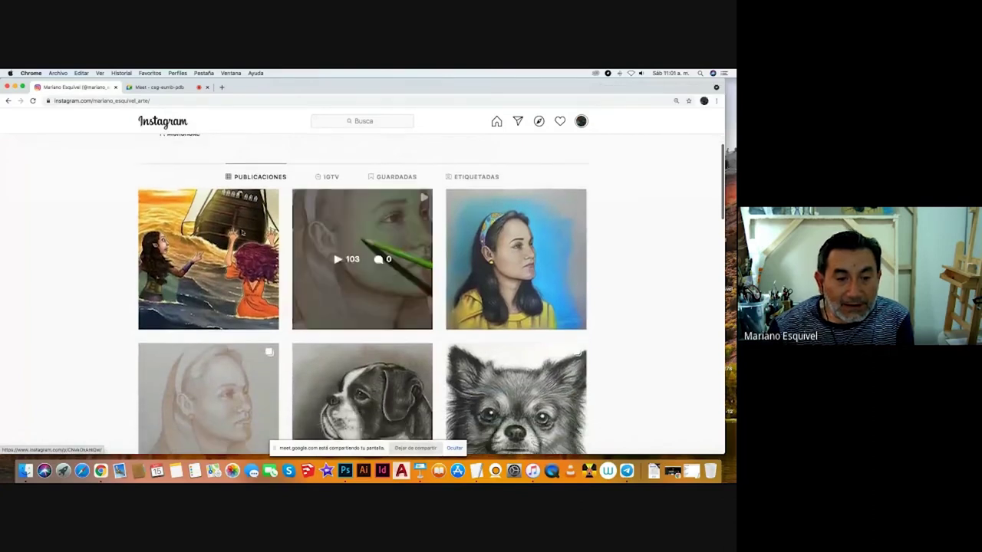
{"action": "left_click", "coordinate": [201, 244]}
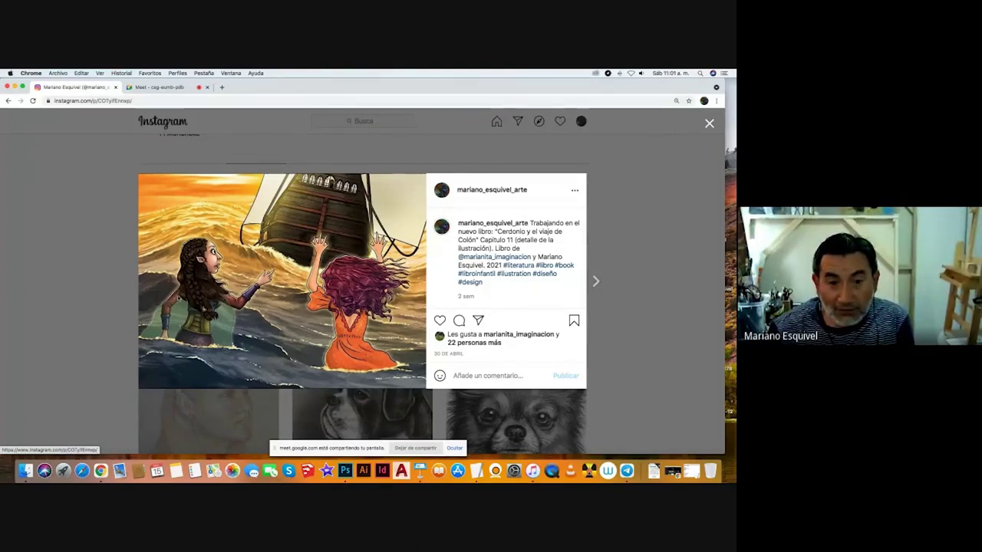
{"action": "left_click", "coordinate": [710, 123]}
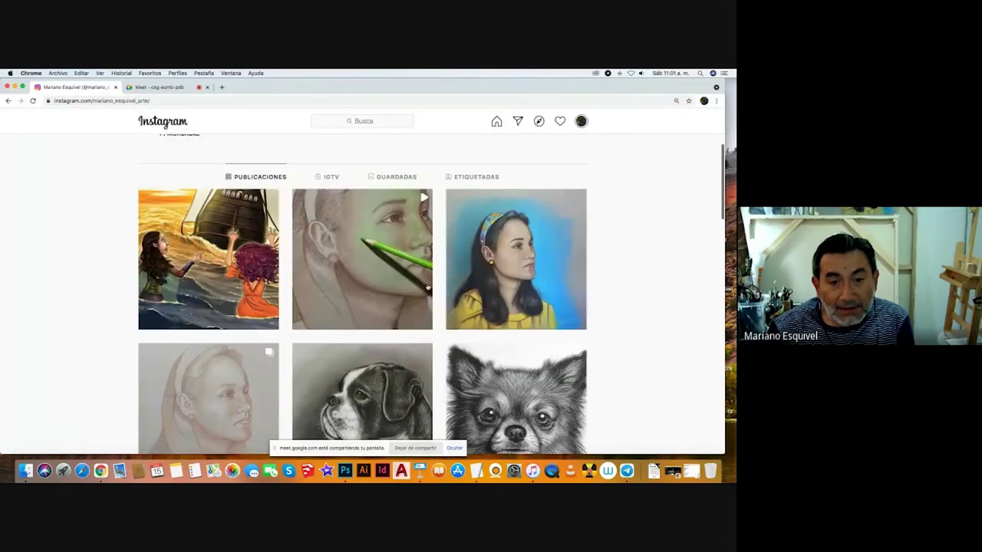
View the pastel portrait process video post and advance to the following post.
{"action": "scroll", "coordinate": [384, 295], "scroll_direction": "down", "scroll_amount": 1}
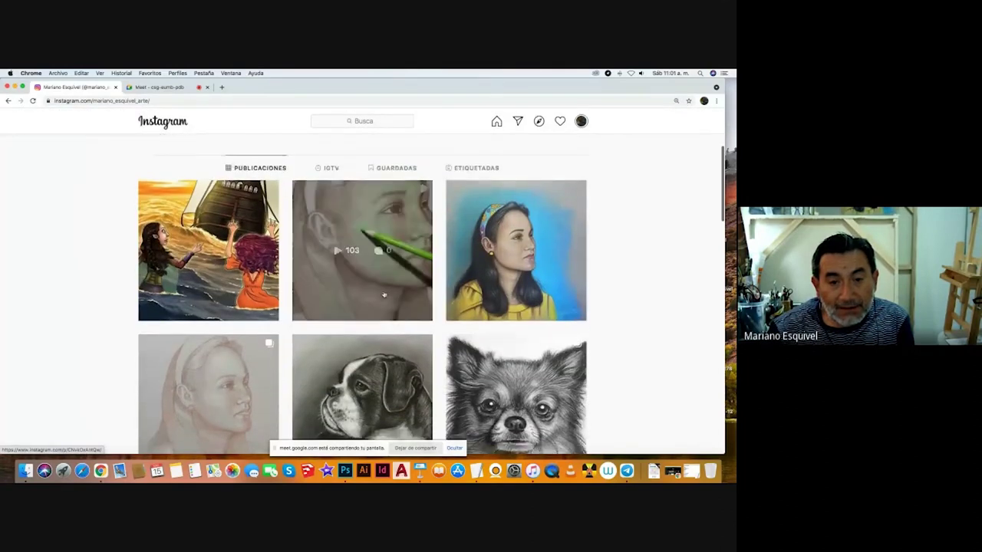
{"action": "left_click", "coordinate": [383, 295]}
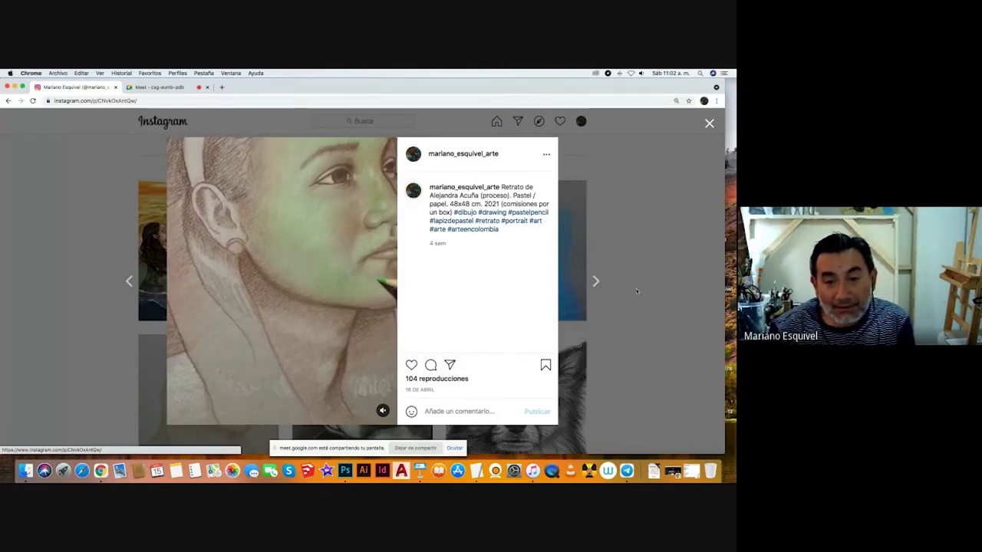
{"action": "left_click", "coordinate": [596, 283]}
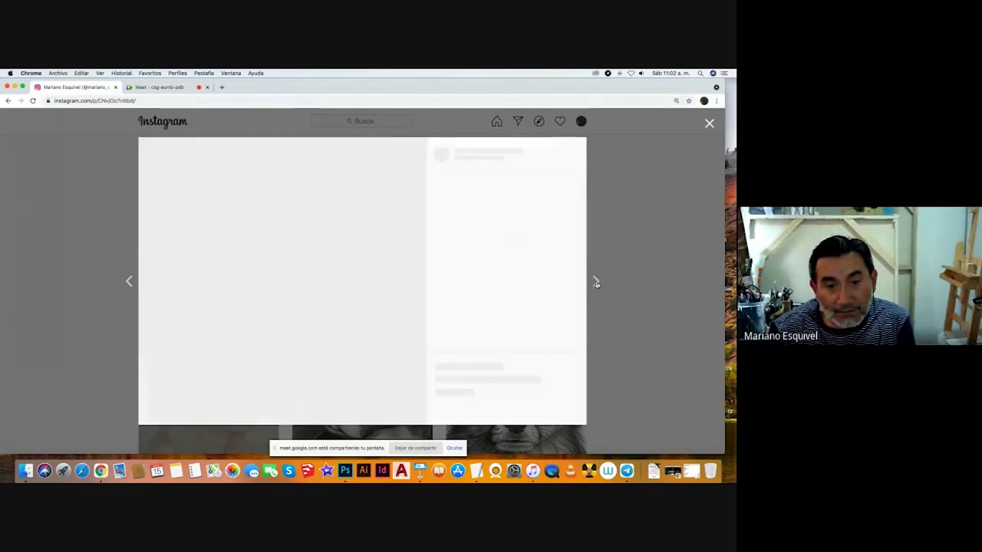